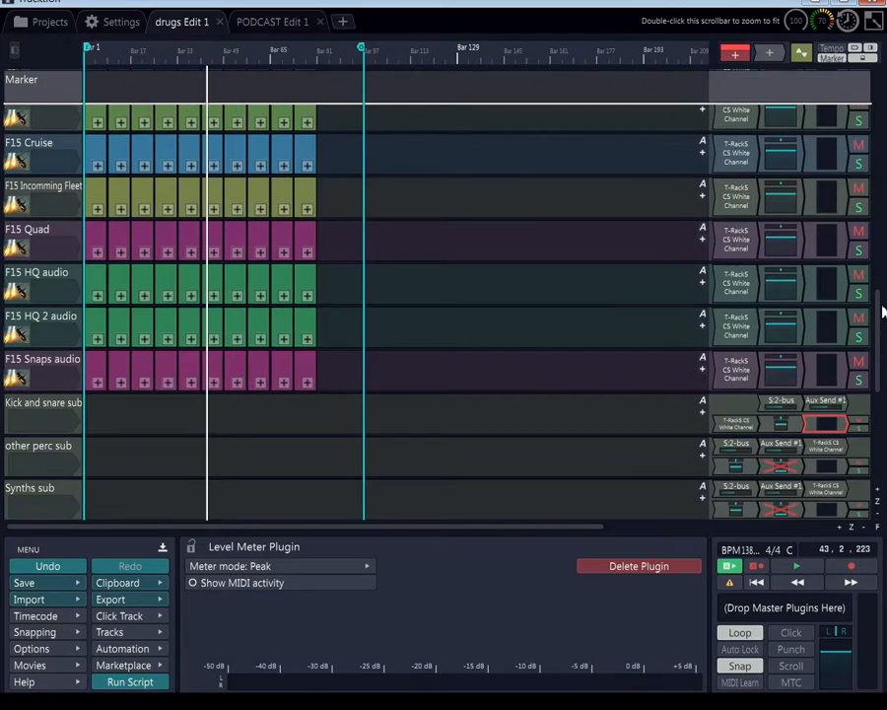
Review the edit's track layout from the kick tracks down to the submix and Aux Fader tracks
scroll(76, 210, up, 3)
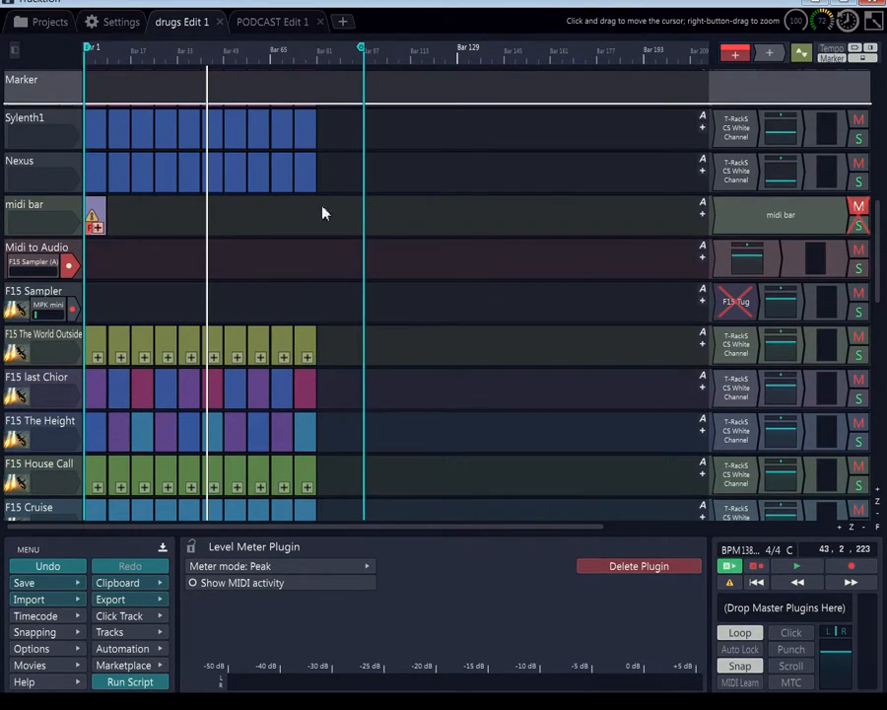
drag(877, 230, 884, 345)
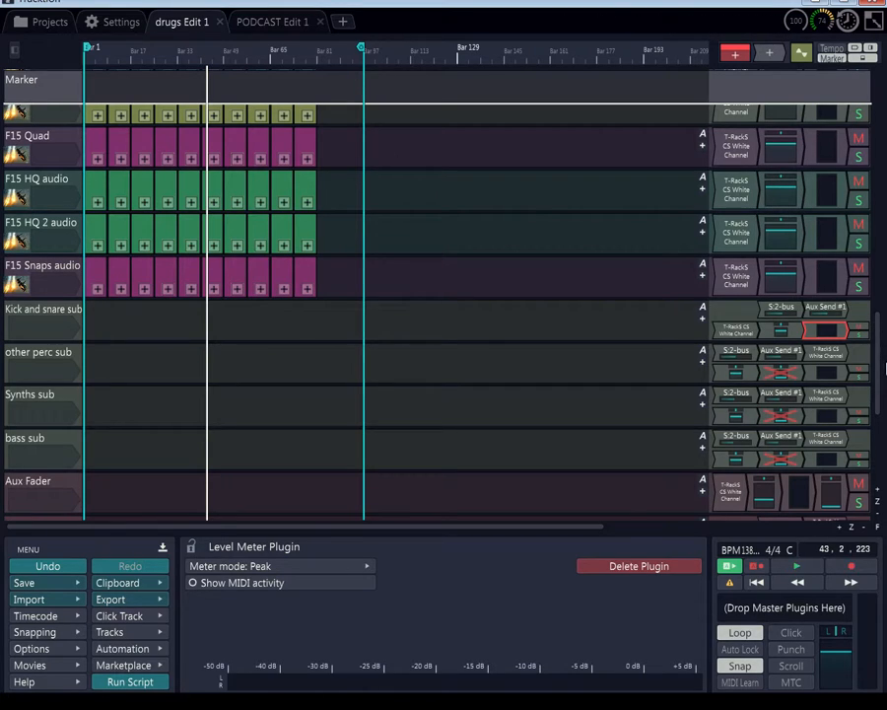
drag(879, 375, 884, 175)
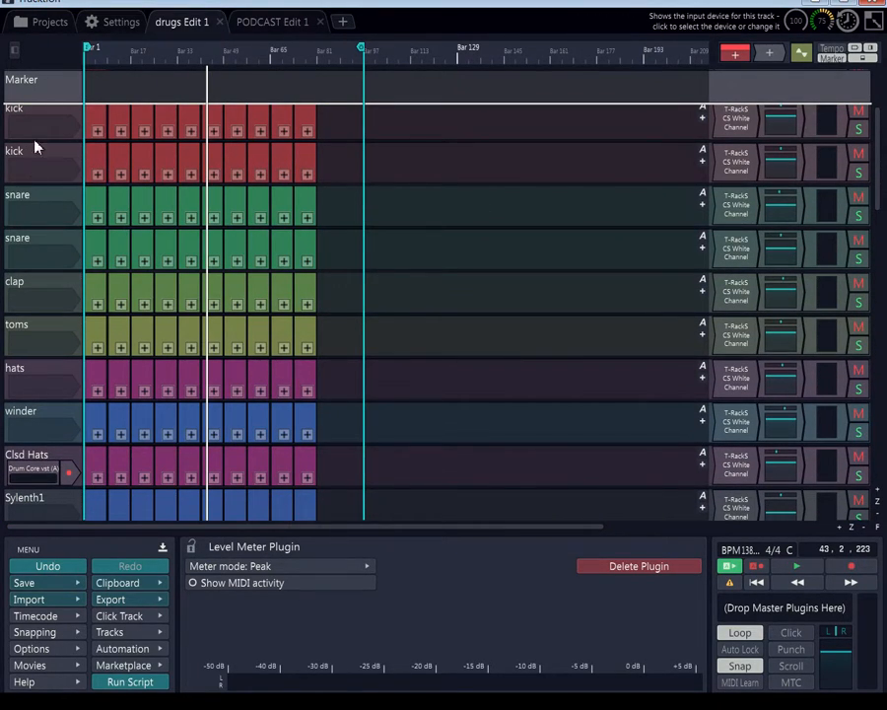
scroll(35, 197, down, 7)
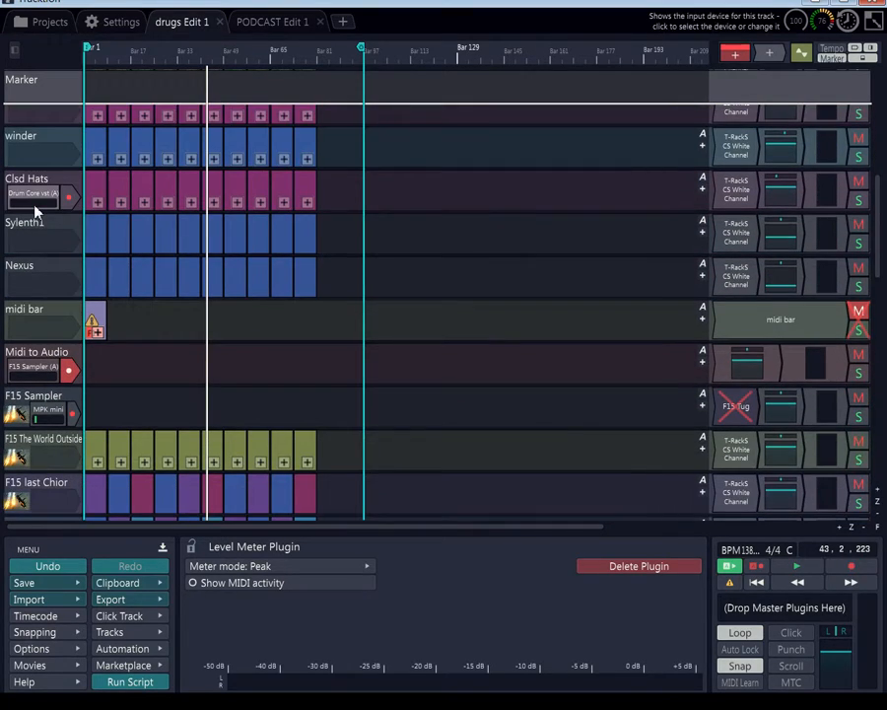
scroll(34, 210, down, 5)
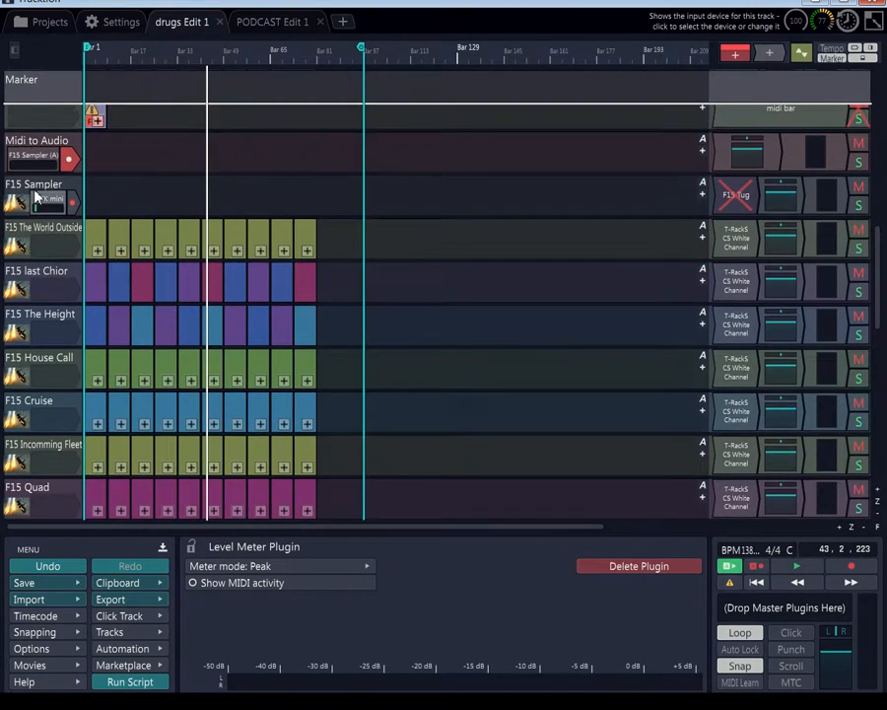
scroll(35, 197, up, 1)
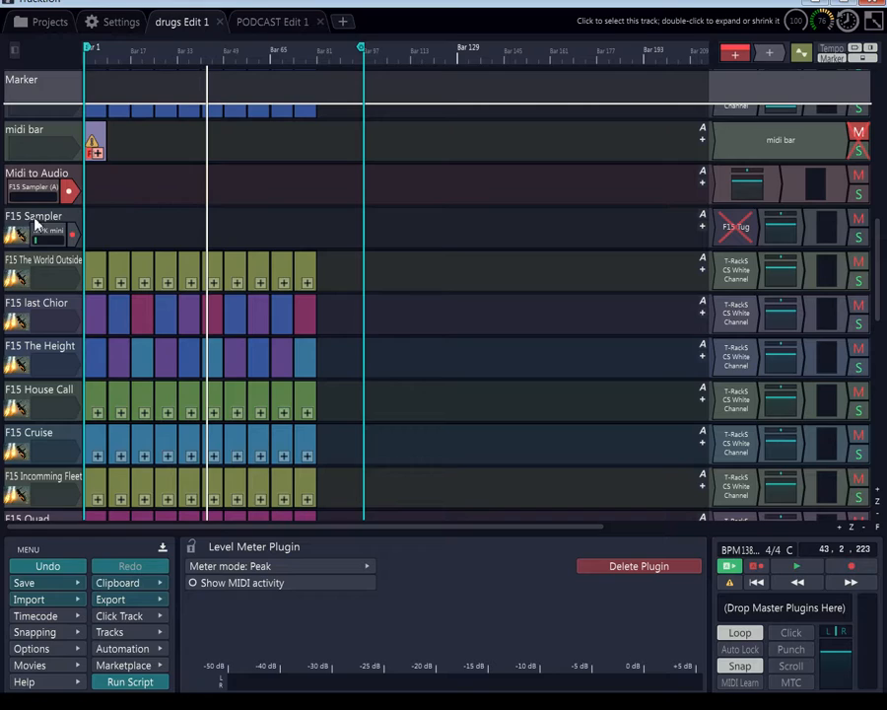
scroll(31, 256, down, 1)
Examine the F15 tracks from The World Outside to Snaps audio, checking the properties of individual tracks
click(36, 247)
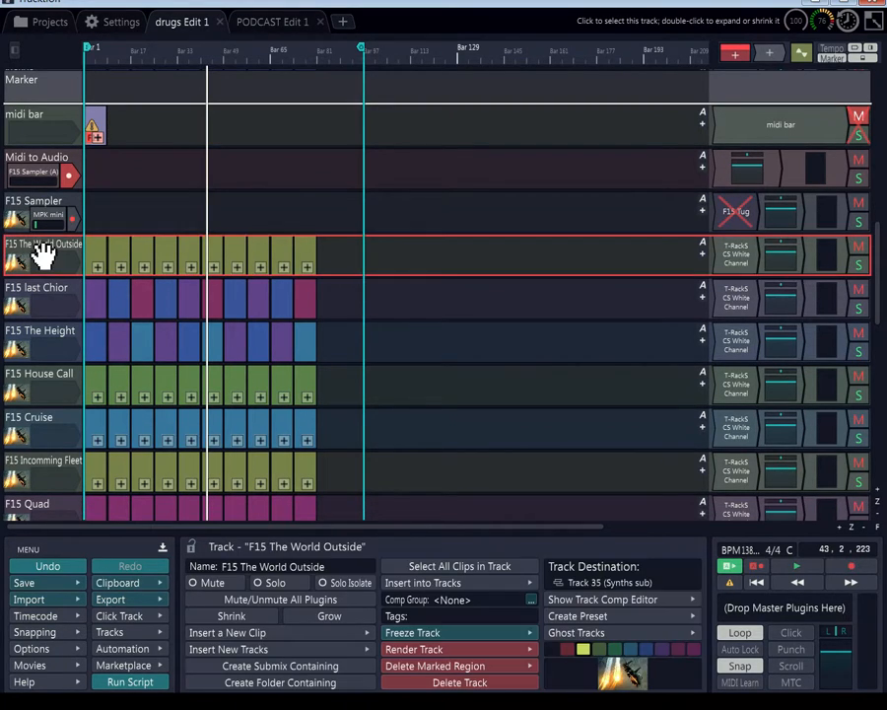
scroll(37, 250, up, 1)
scroll(36, 250, down, 7)
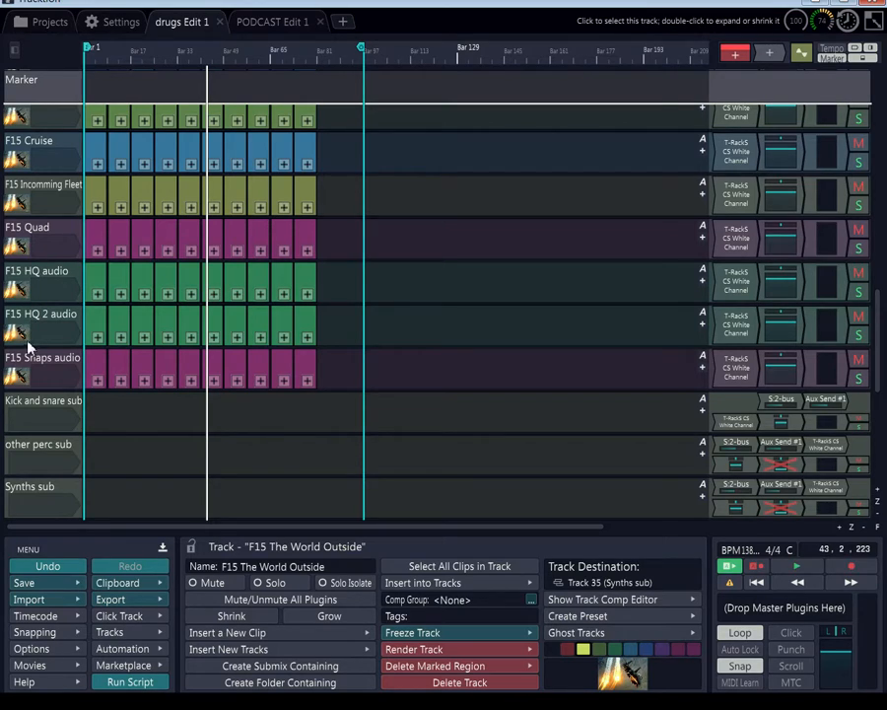
scroll(30, 340, up, 4)
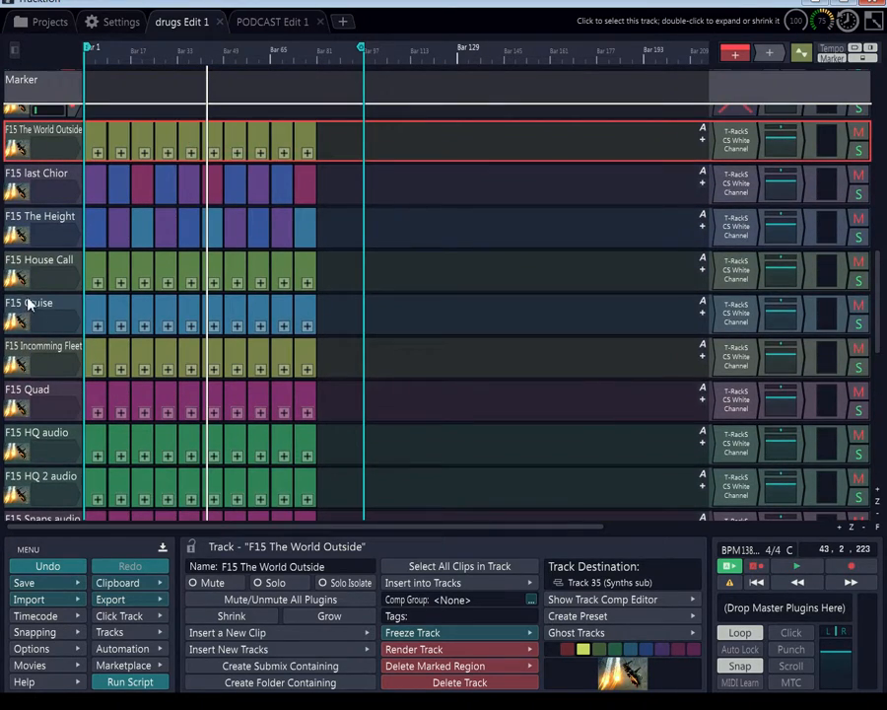
scroll(29, 163, up, 2)
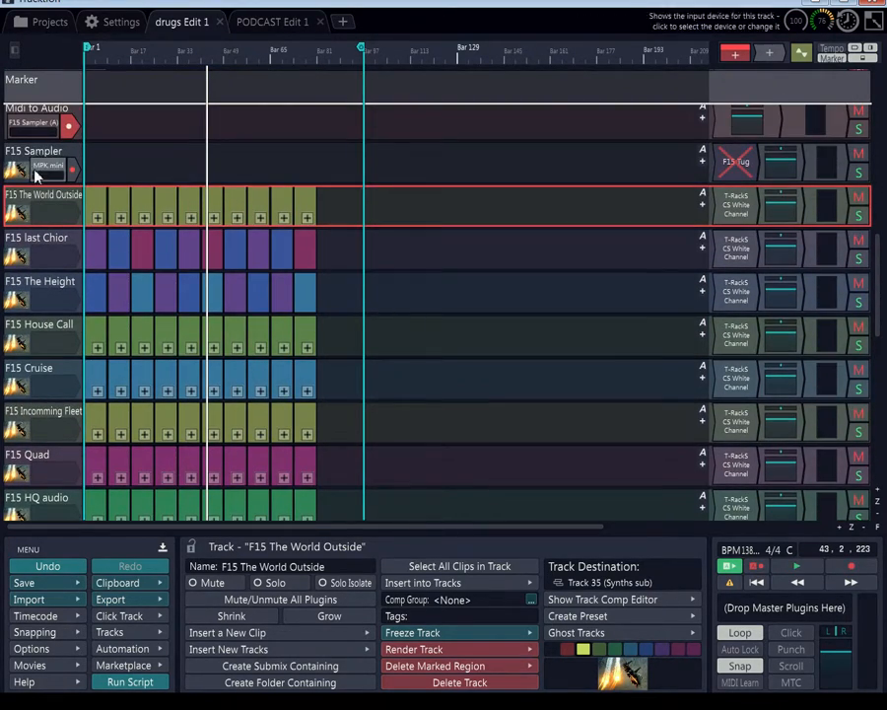
scroll(35, 196, down, 5)
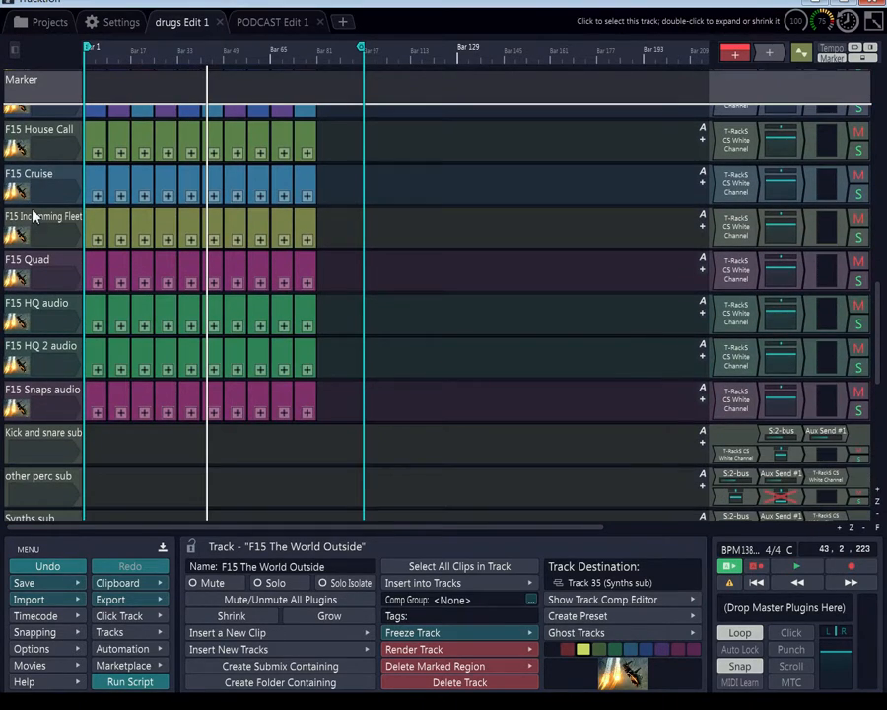
click(31, 391)
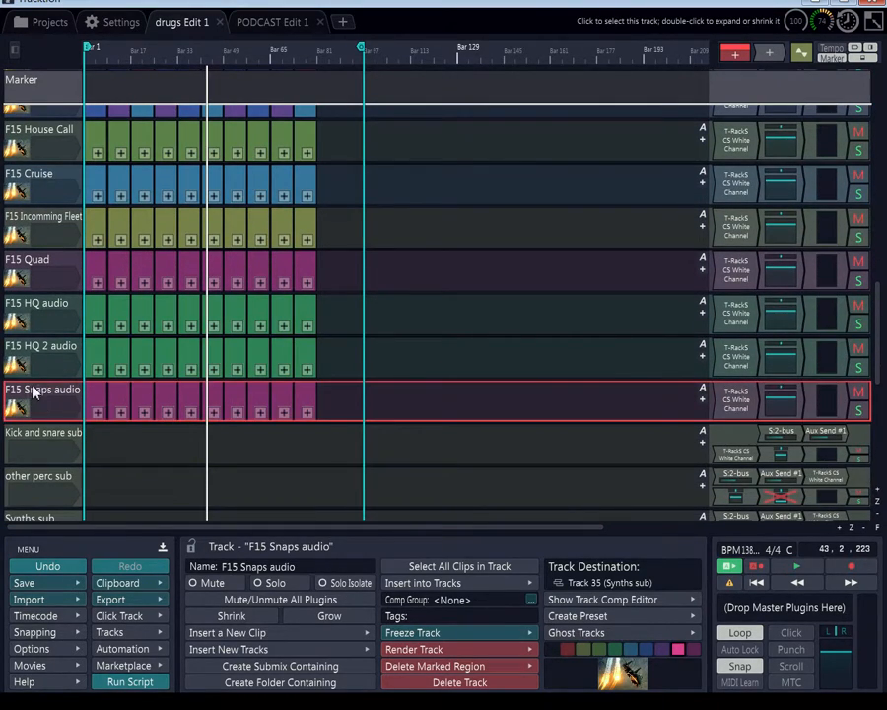
scroll(19, 365, up, 1)
click(14, 231)
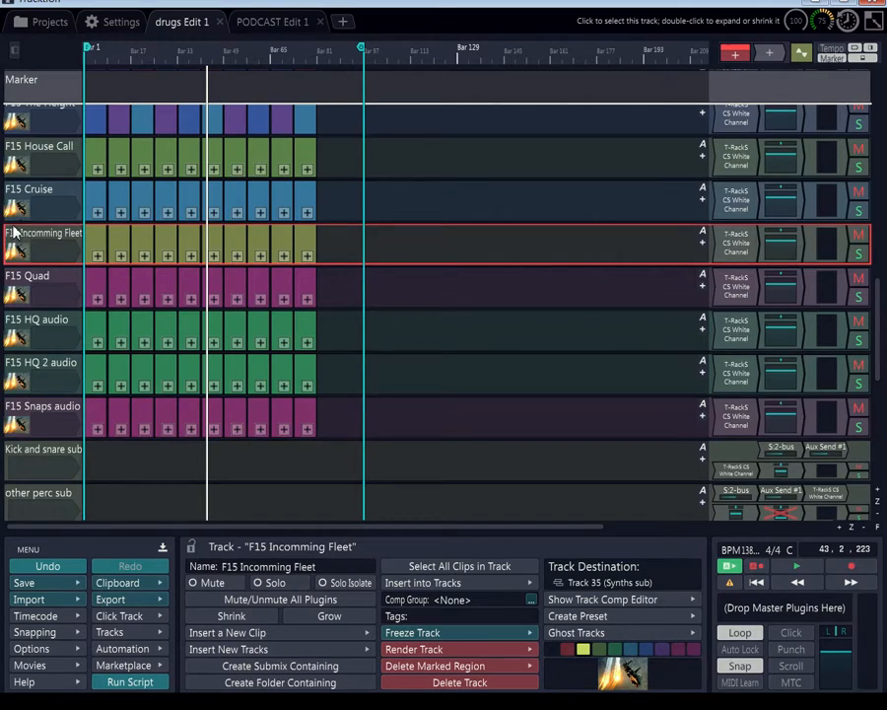
Inspect the track properties and destinations of the Nexus and Sylenth1 tracks
scroll(14, 231, up, 5)
scroll(18, 237, up, 2)
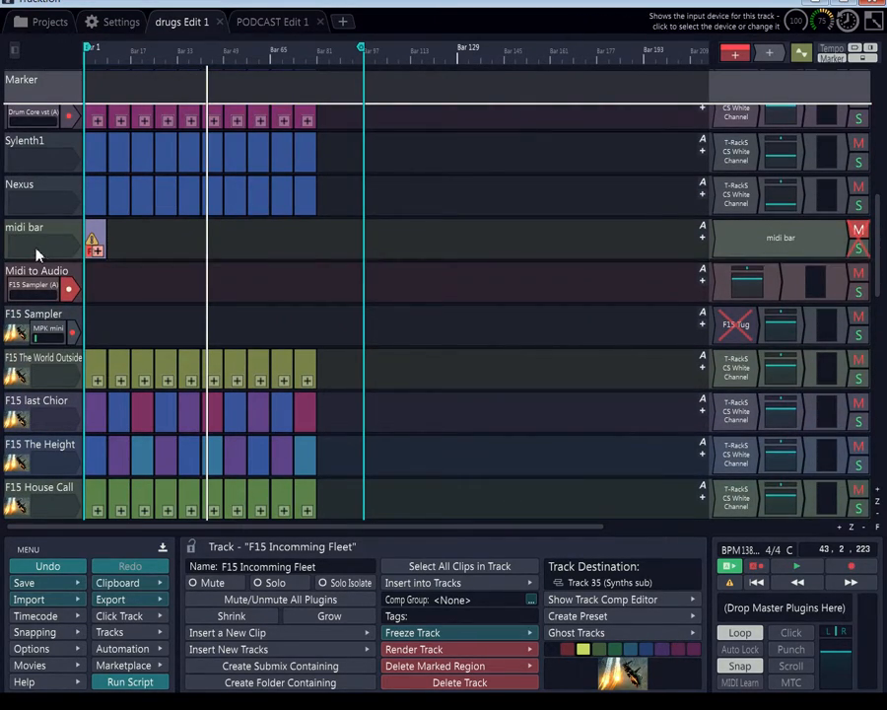
scroll(29, 249, up, 1)
click(37, 242)
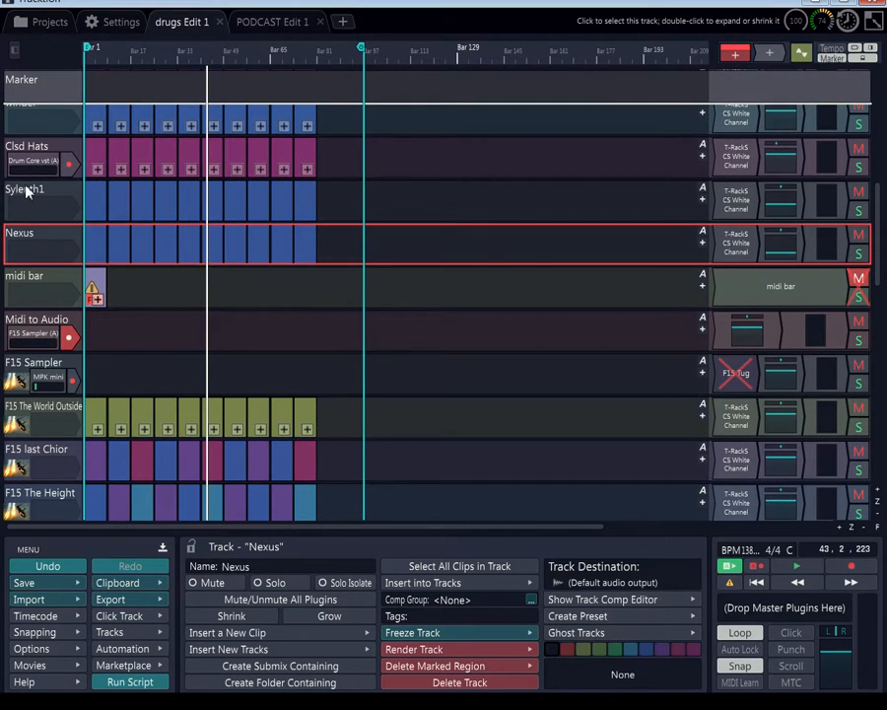
click(29, 193)
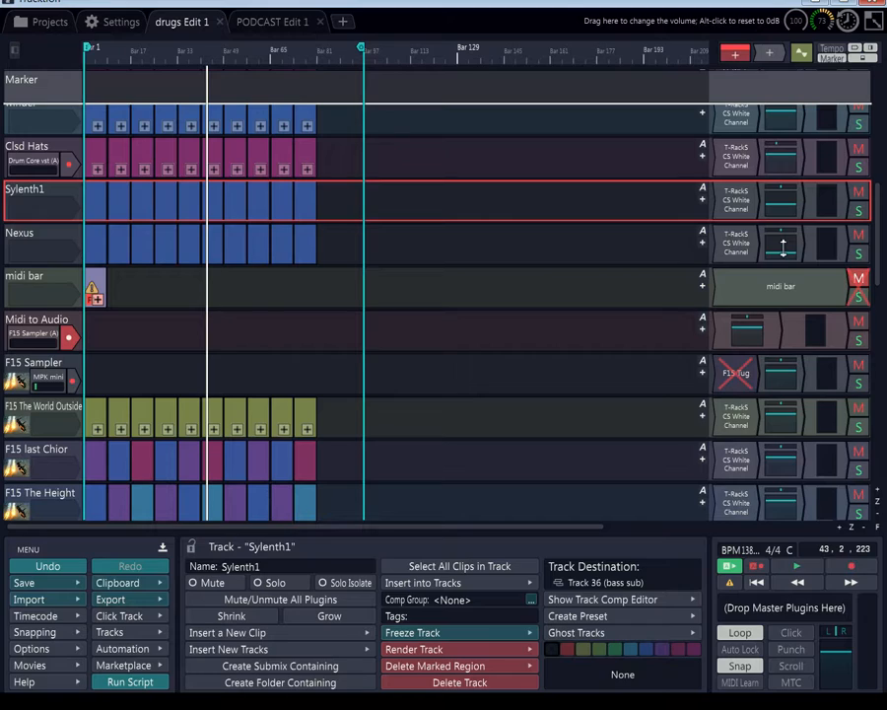
Solo the Nexus track, play the edit from the start and set the track's volume to -30.00 dB
click(859, 254)
click(756, 582)
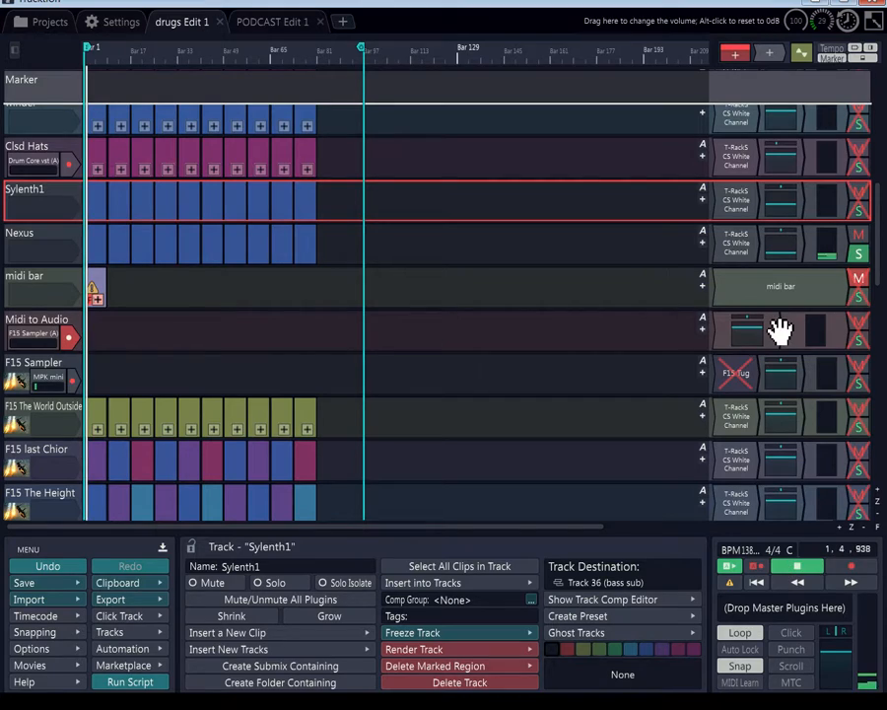
click(787, 262)
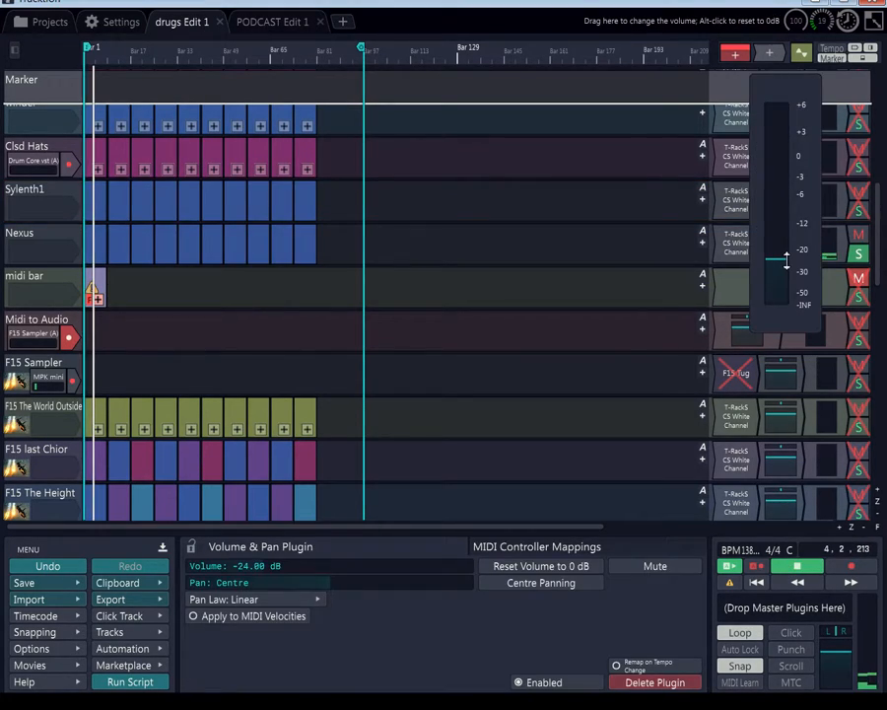
drag(787, 262, 787, 277)
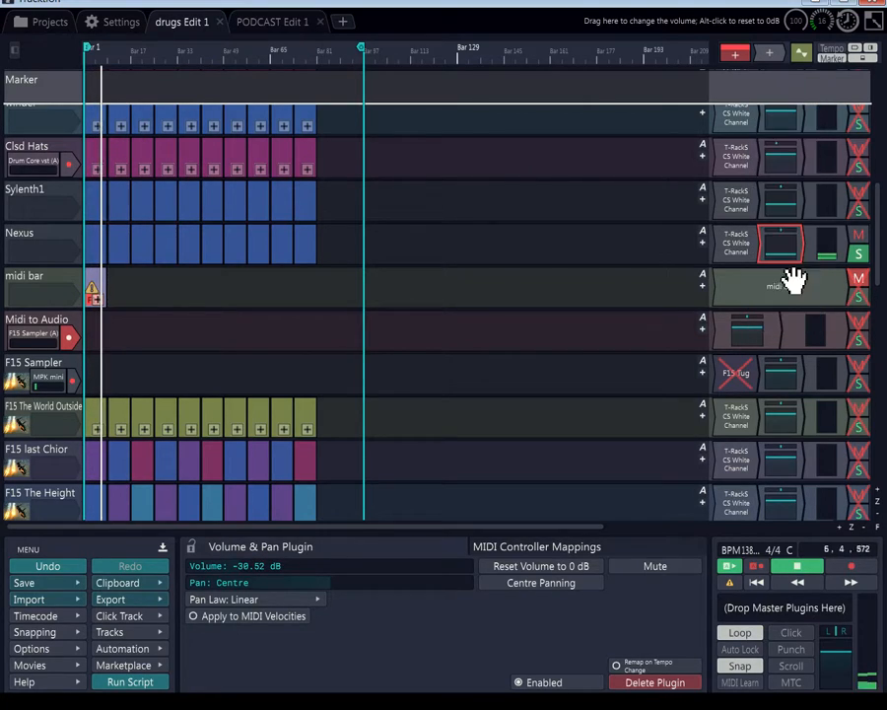
double_click(266, 569)
text(60)
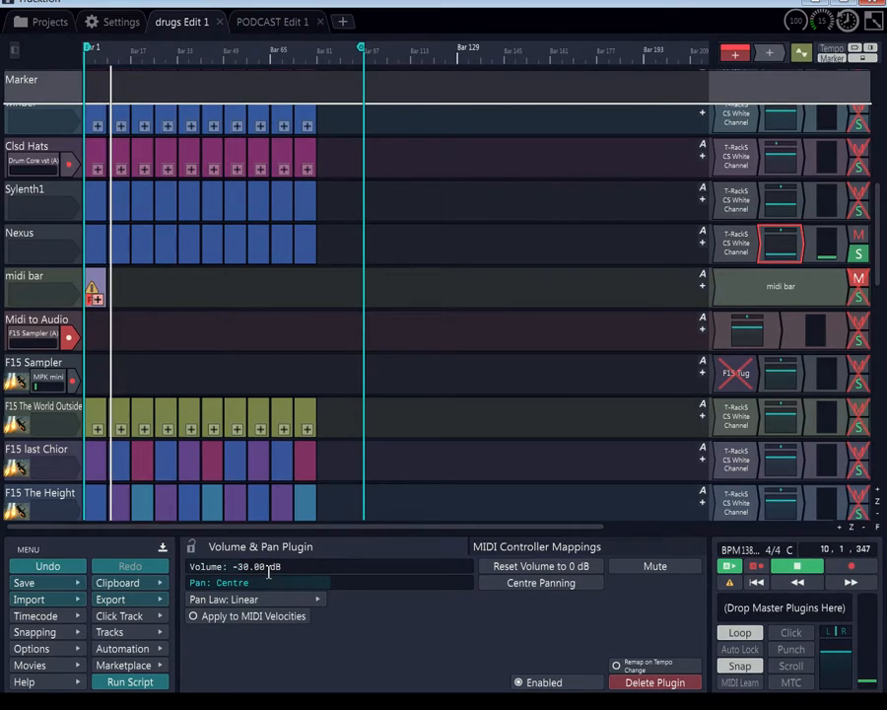
Compare Nexus with the full mix by switching its solo off and on again, and stop playback
click(857, 254)
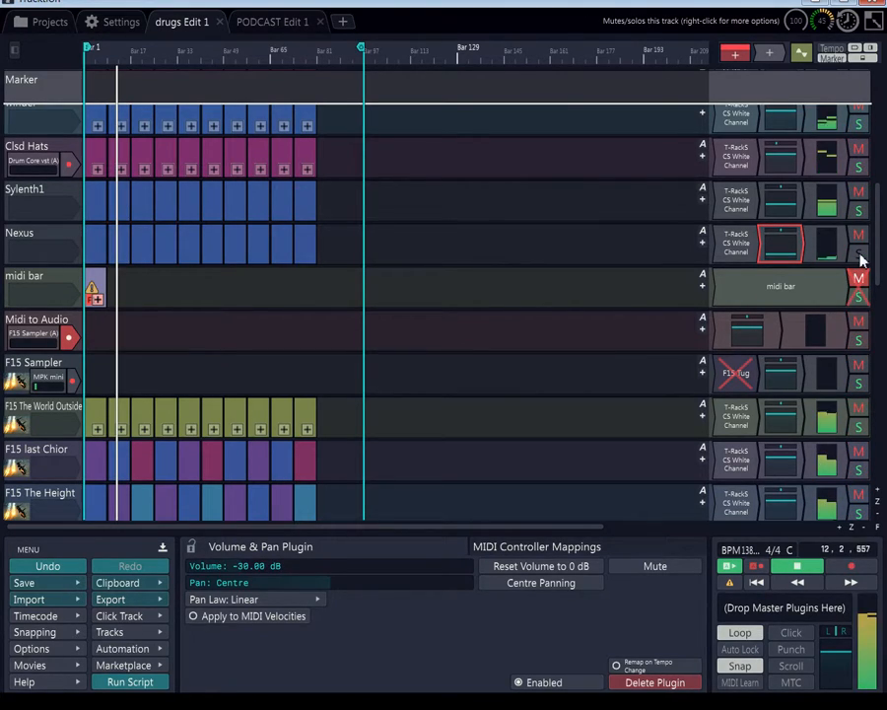
click(859, 256)
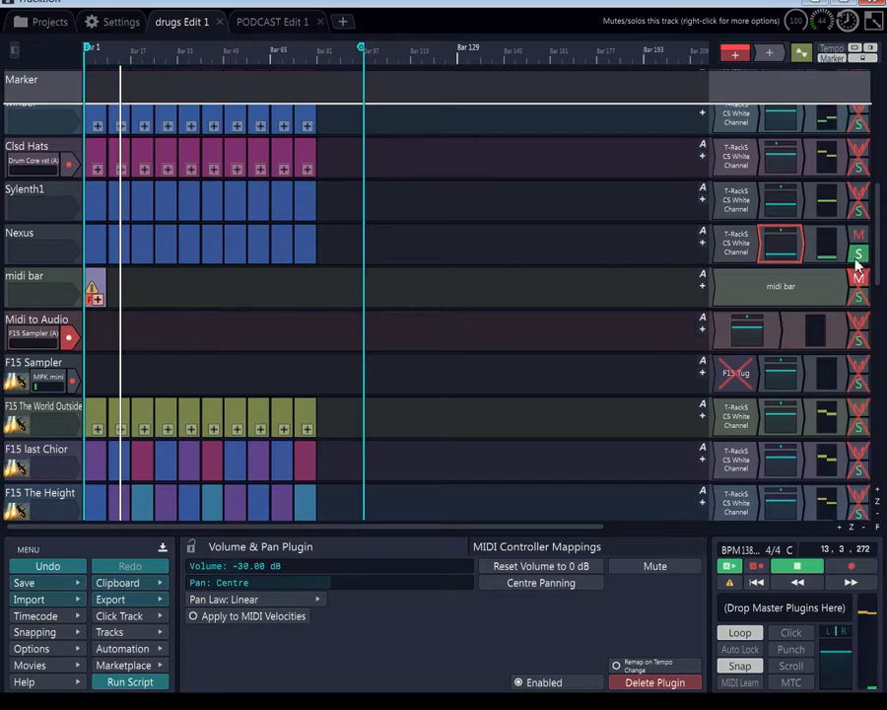
click(795, 567)
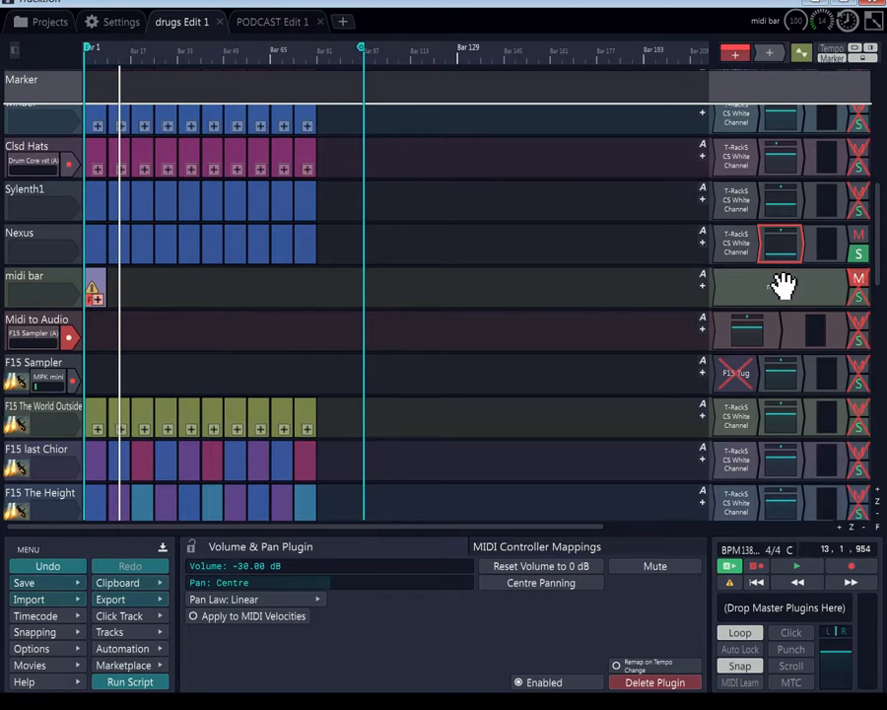
Play the edit from the start with the Sylenth1 track soloed in place of Nexus
click(733, 203)
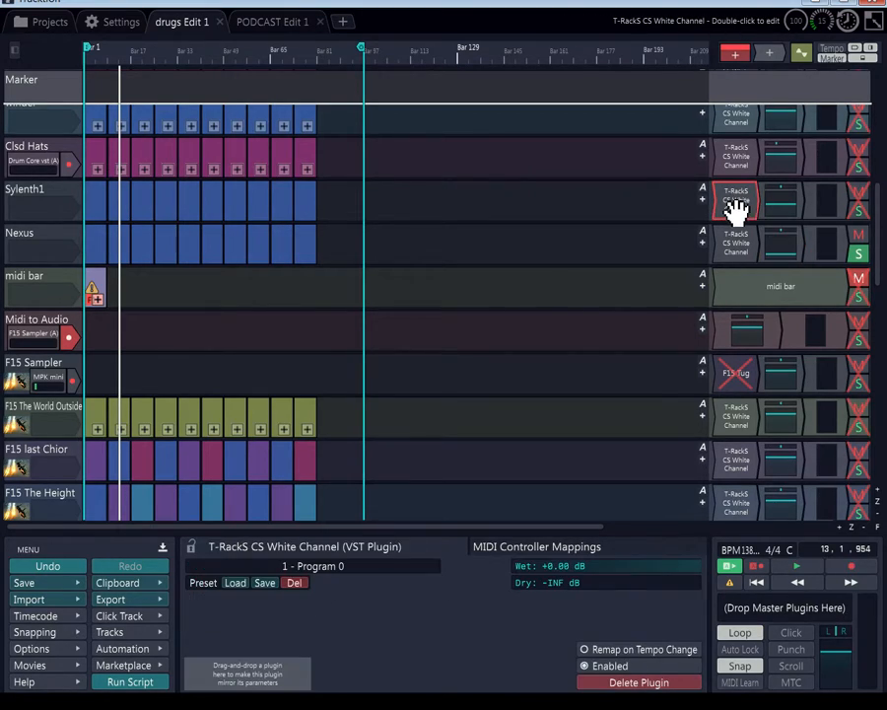
click(818, 205)
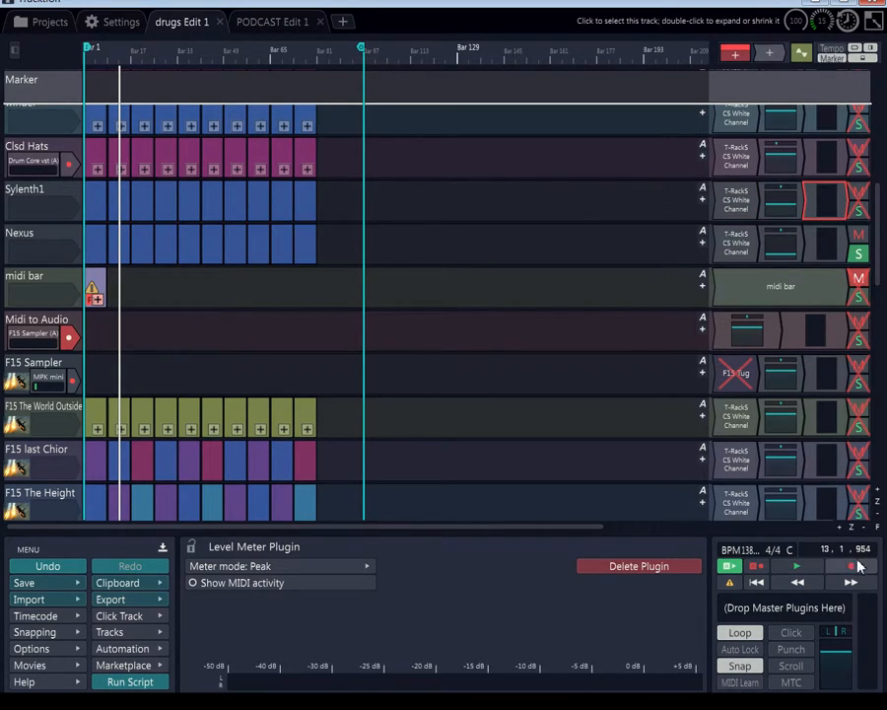
click(796, 582)
click(796, 567)
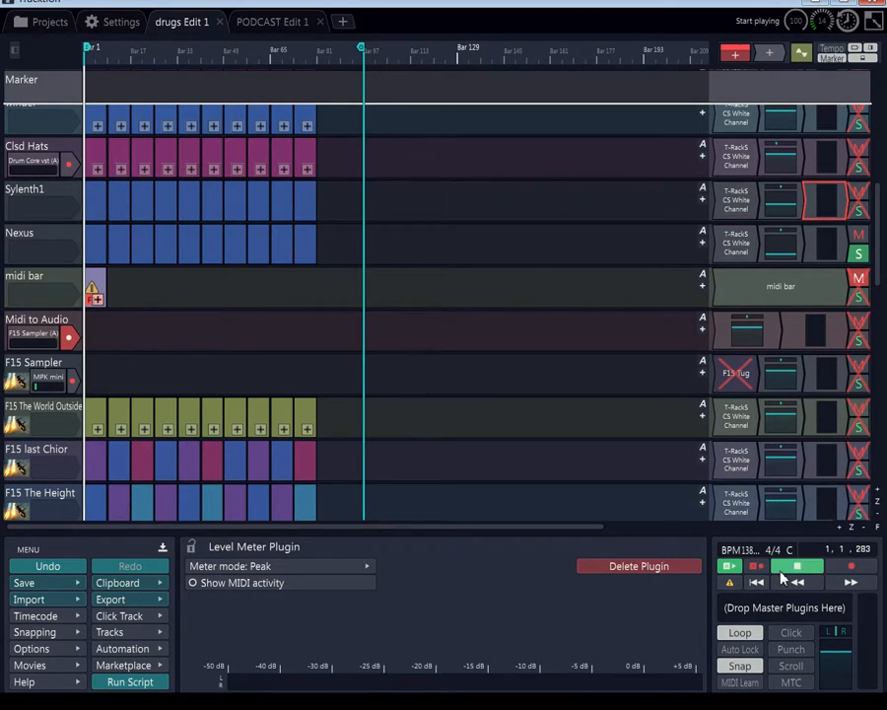
click(871, 219)
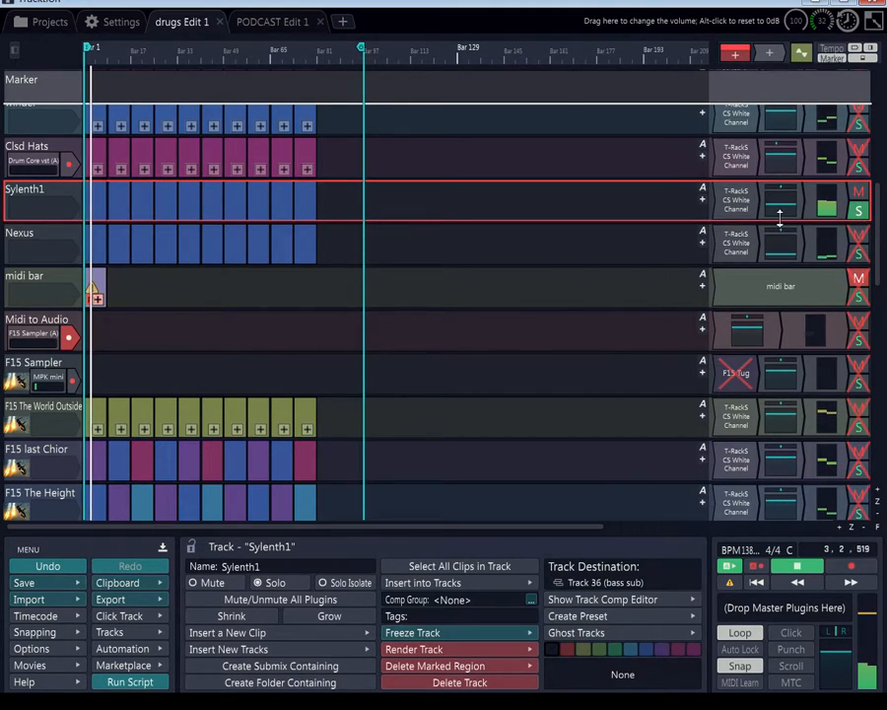
Lower the Sylenth1 track's volume to about -19 dB, rounding it to a whole-decibel value
click(779, 209)
drag(778, 209, 833, 251)
click(258, 567)
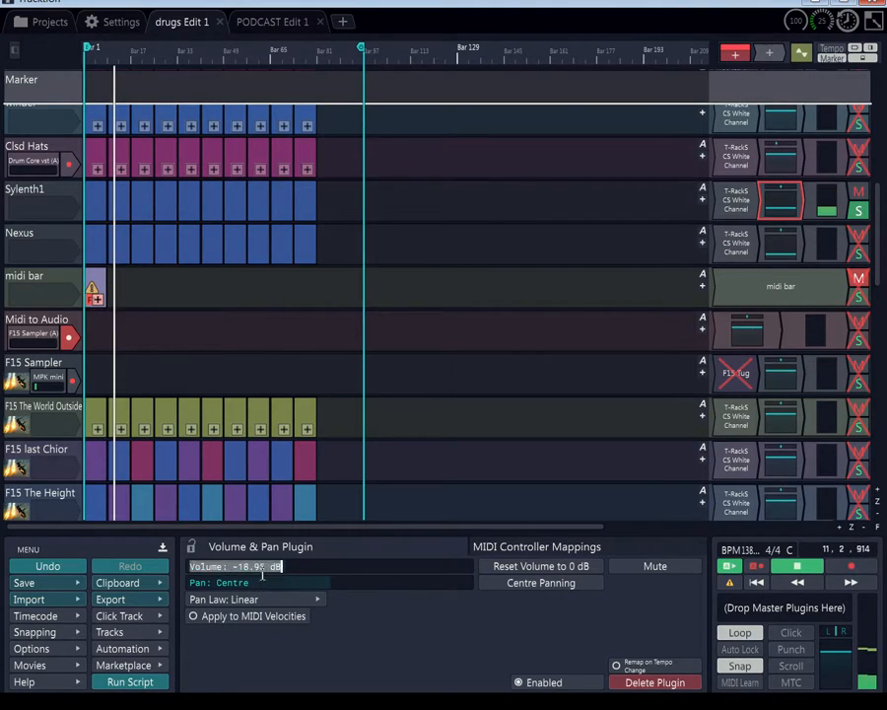
text(00)
key(Return)
Take the Sylenth1 track out of solo so the full mix plays, and stop playback
click(41, 197)
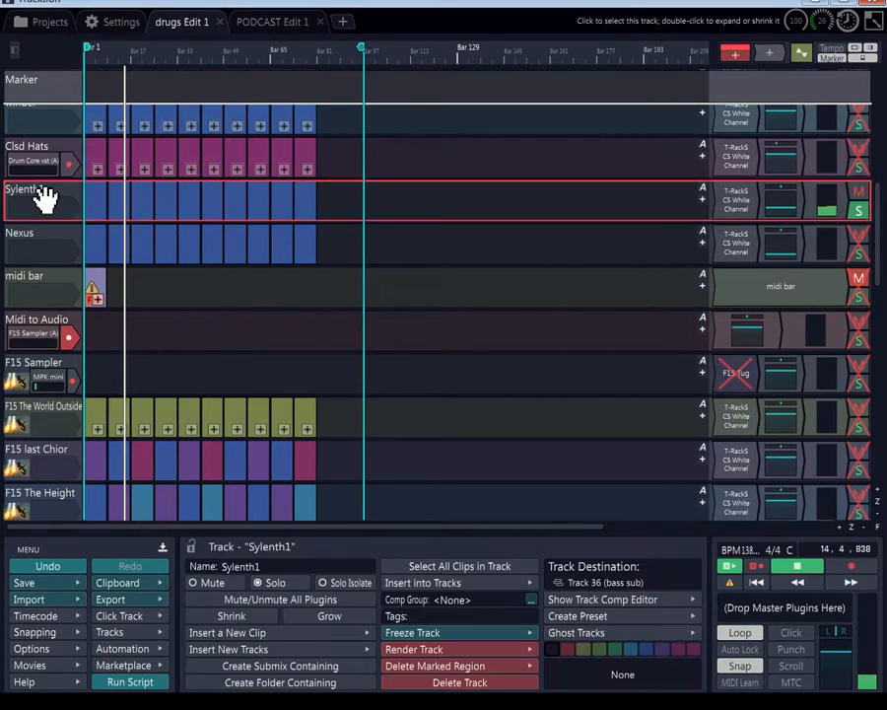
scroll(40, 197, up, 7)
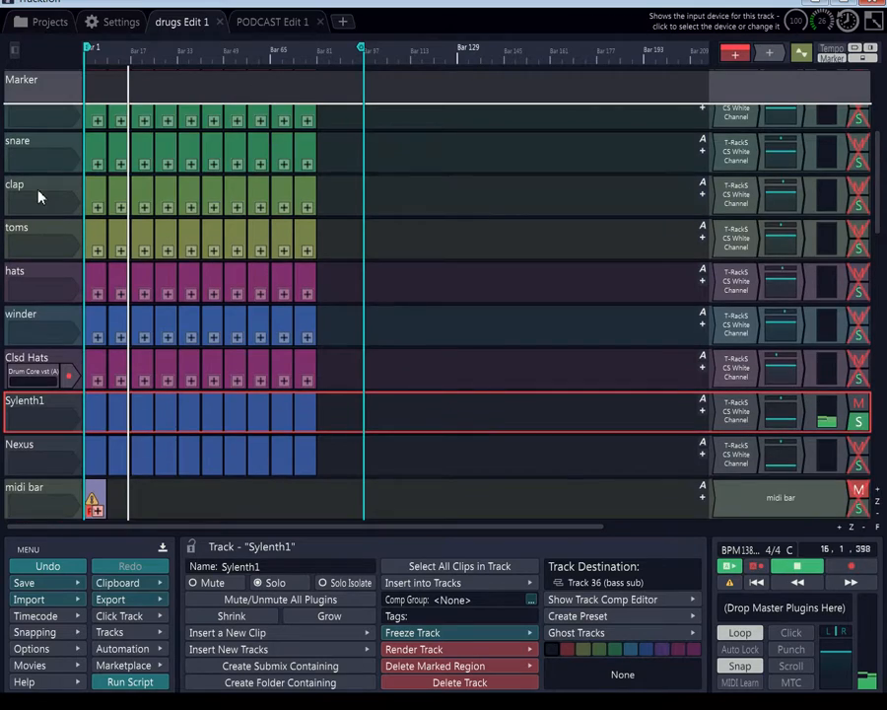
scroll(39, 193, up, 3)
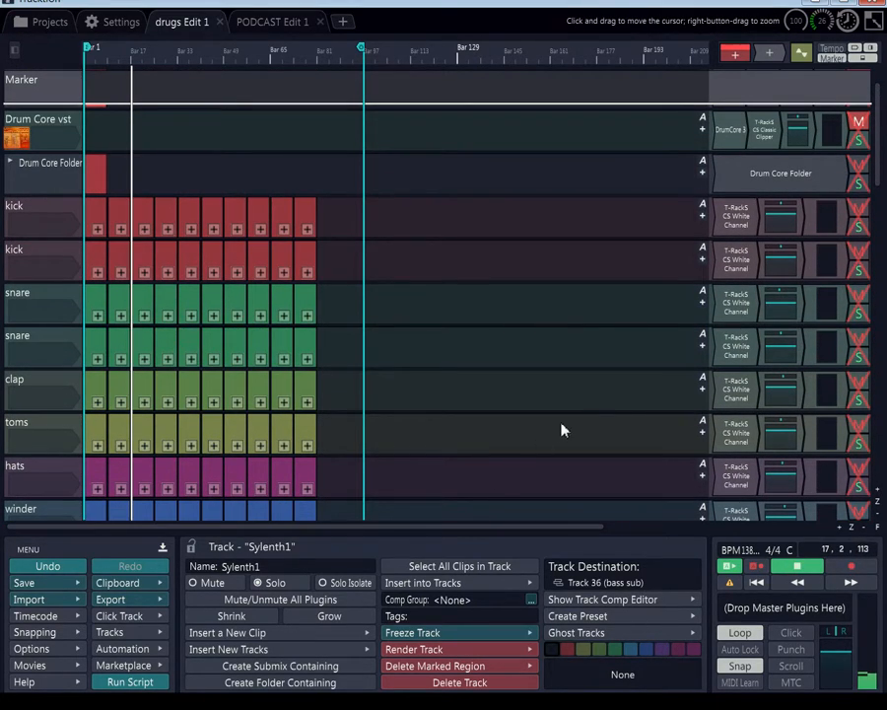
scroll(729, 345, down, 4)
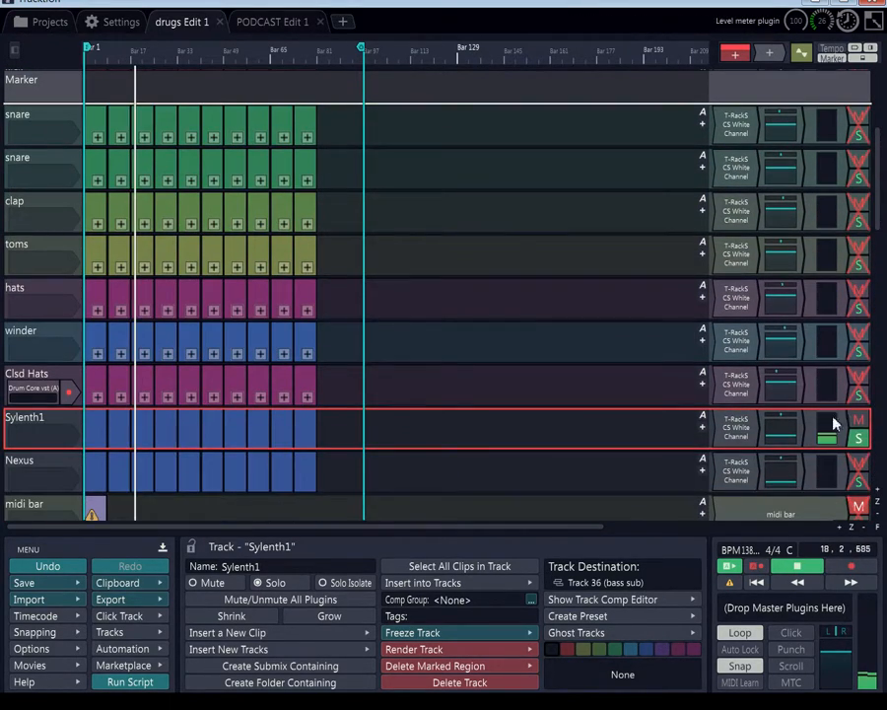
click(857, 439)
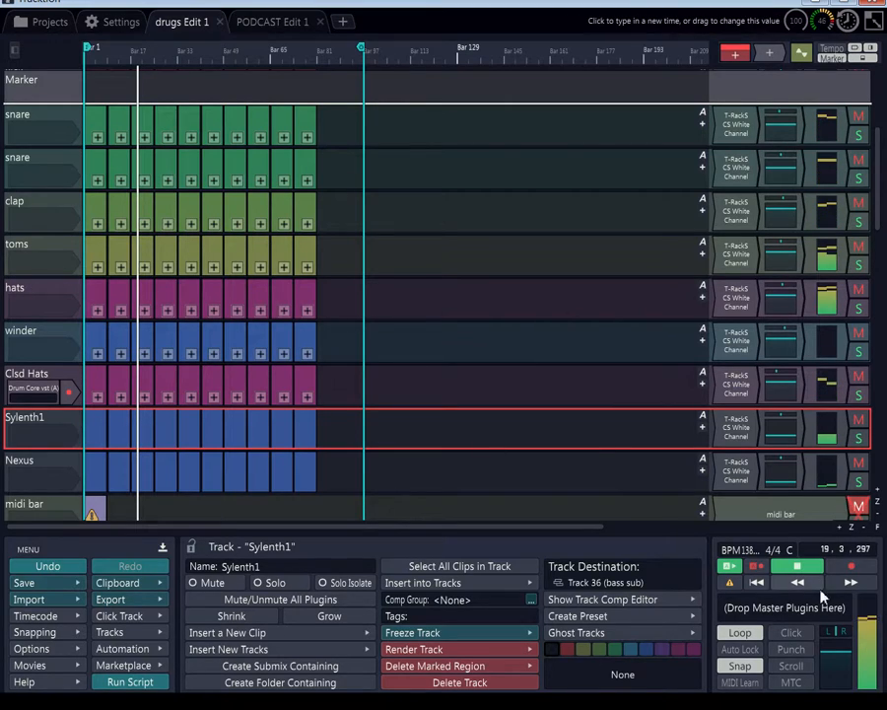
scroll(40, 227, up, 2)
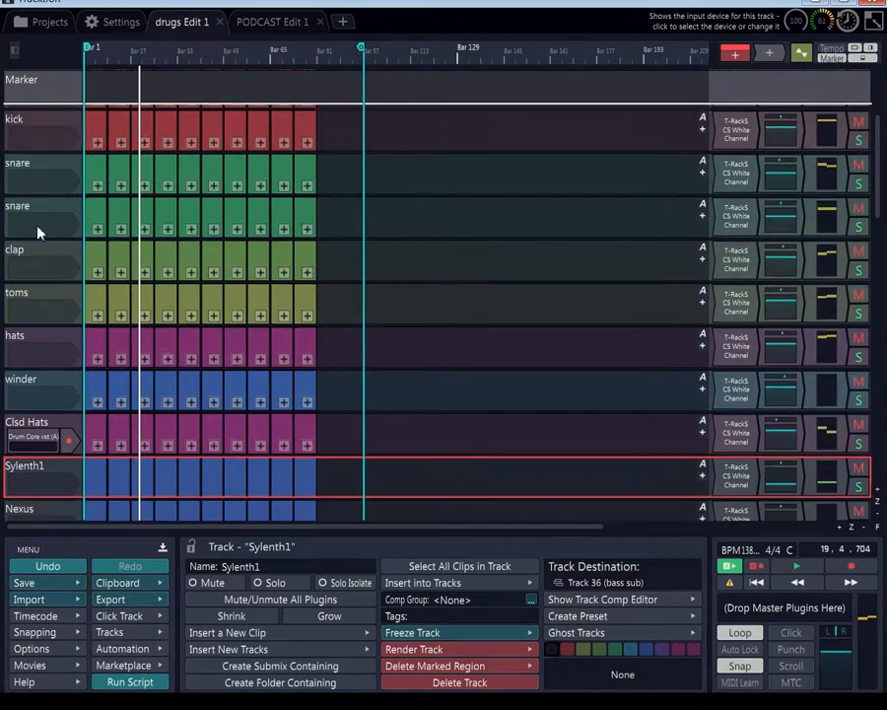
scroll(40, 232, up, 2)
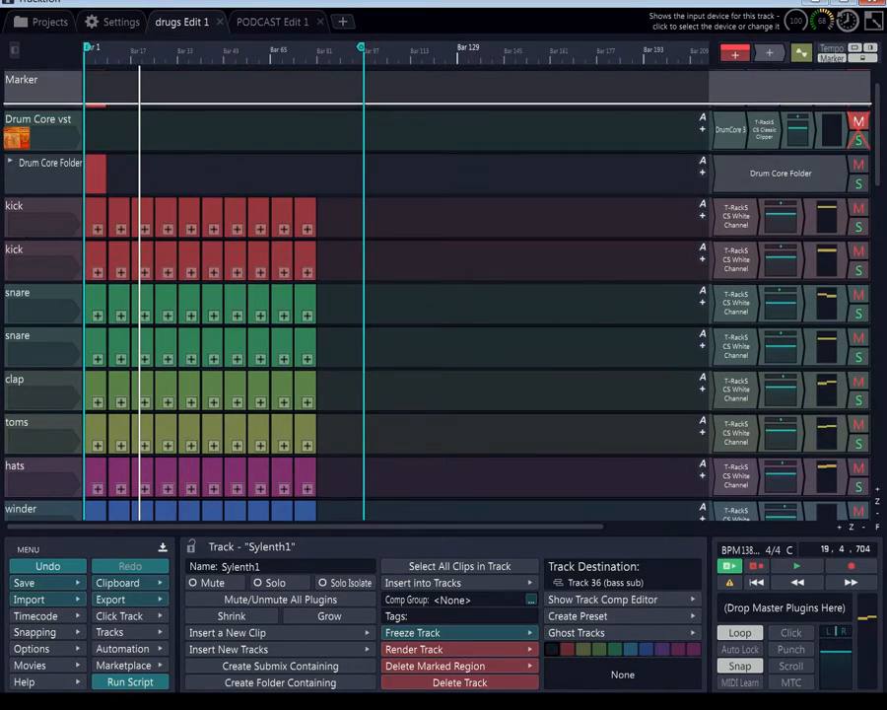
Pan the first snare track slightly left, to about -0.104
click(18, 223)
click(18, 293)
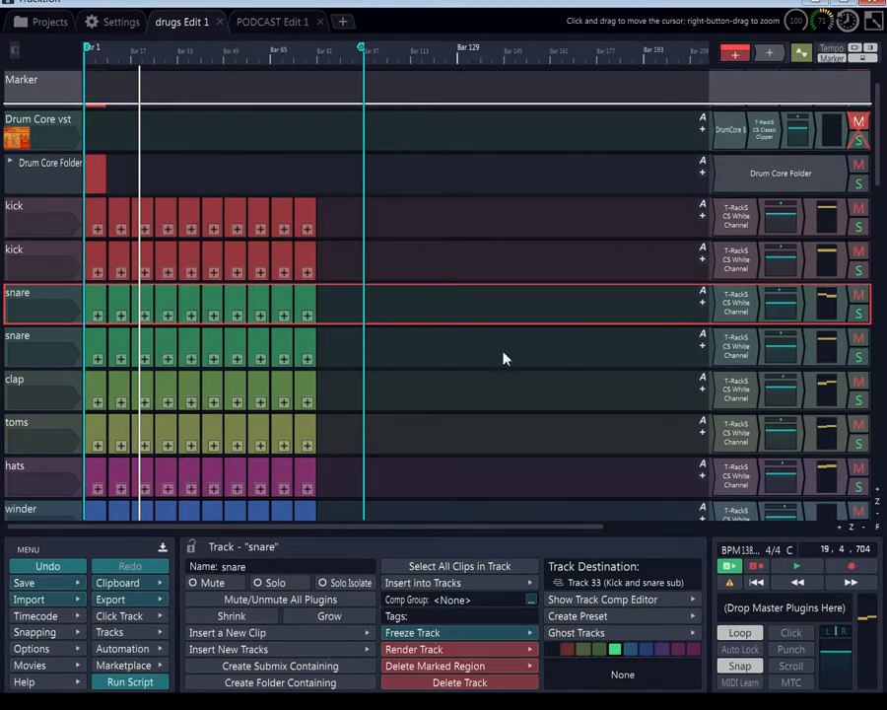
drag(786, 289, 696, 288)
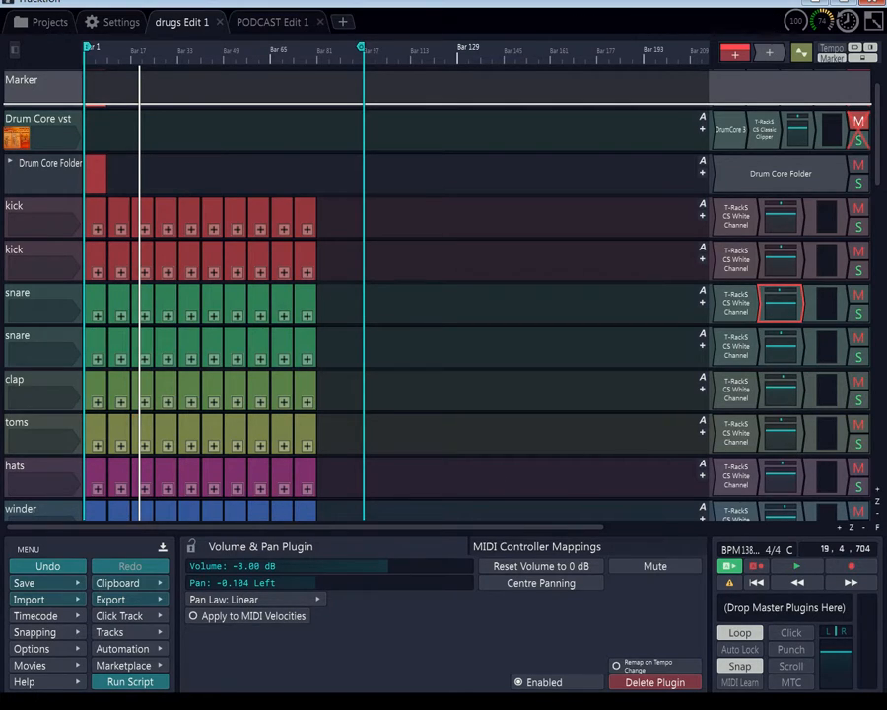
Pan the clap track to about 0.15 right
click(31, 340)
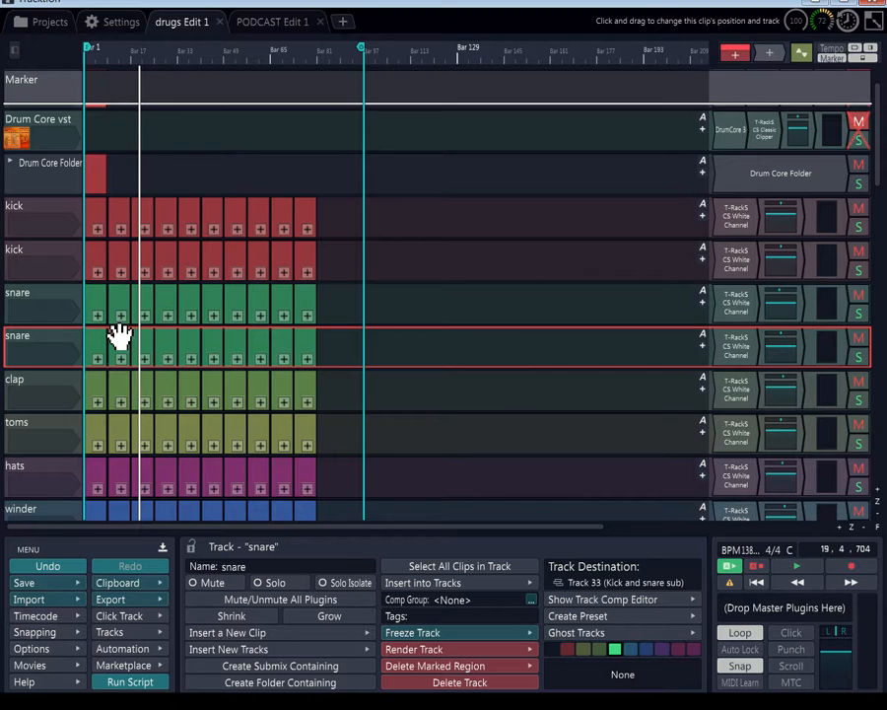
scroll(73, 277, down, 3)
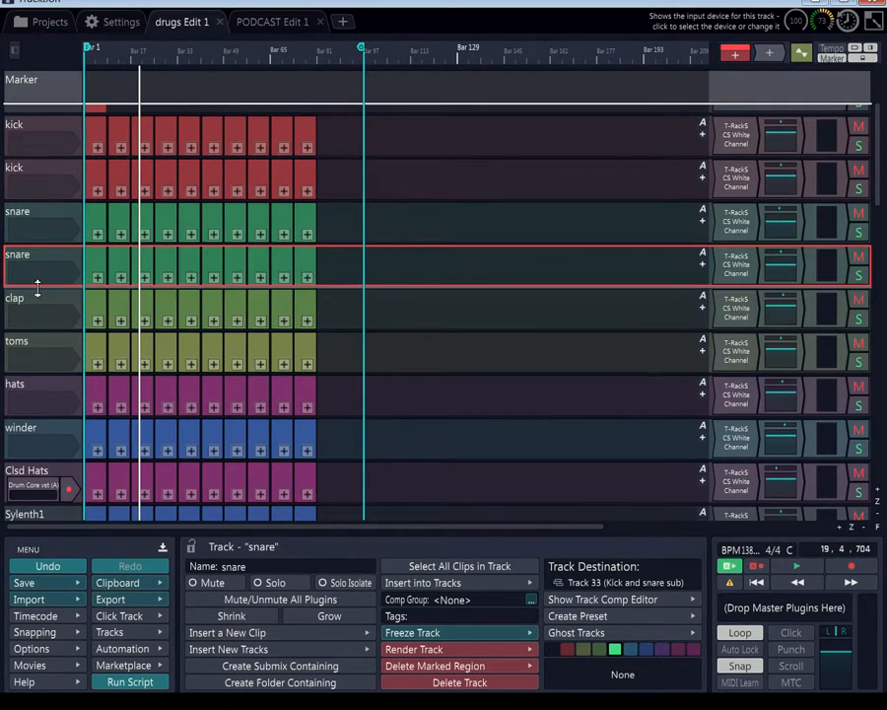
click(25, 300)
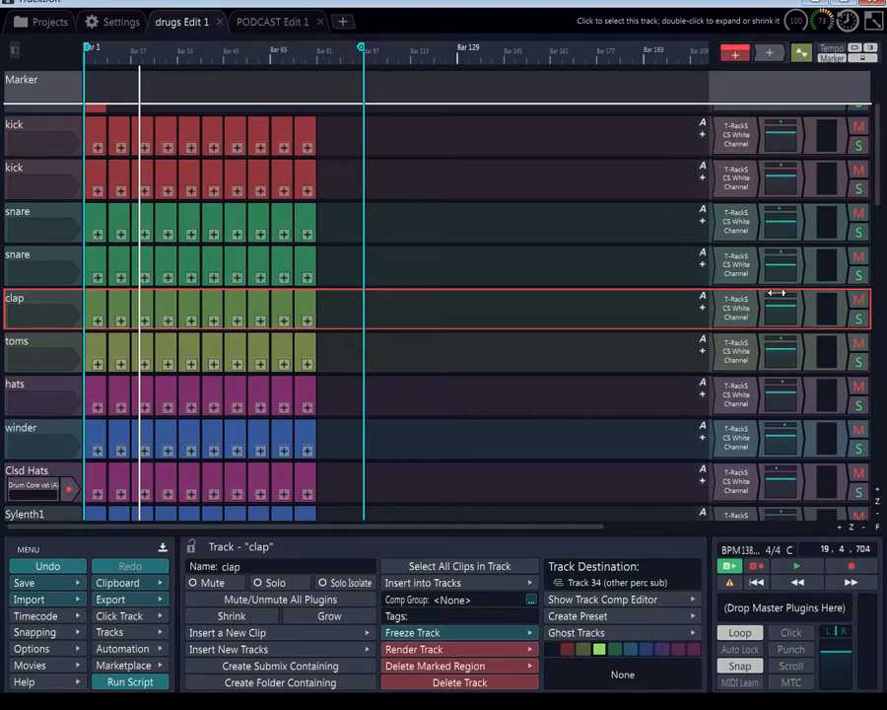
drag(776, 297, 733, 295)
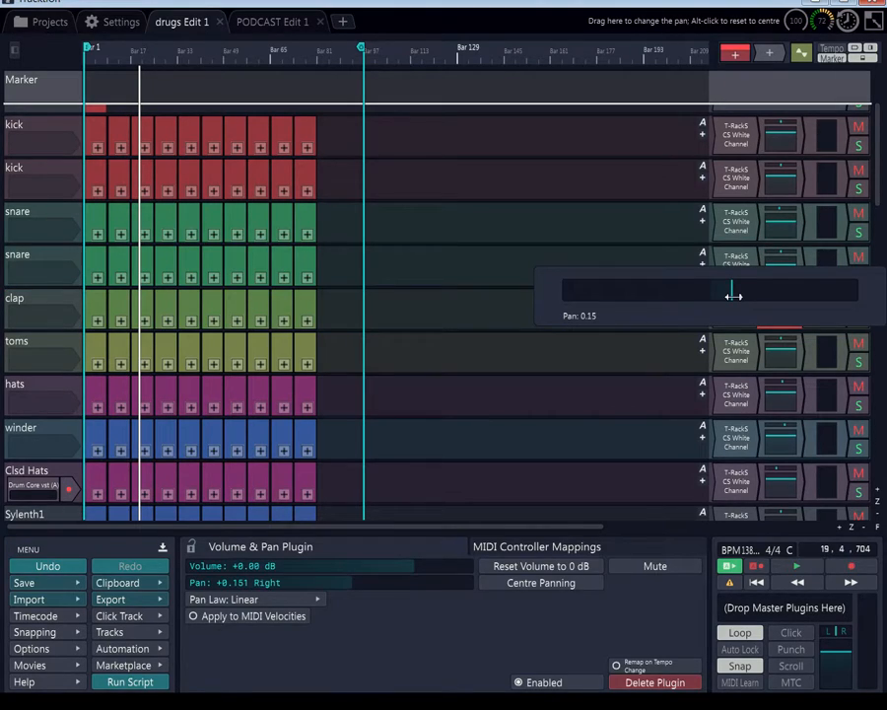
drag(733, 294, 733, 294)
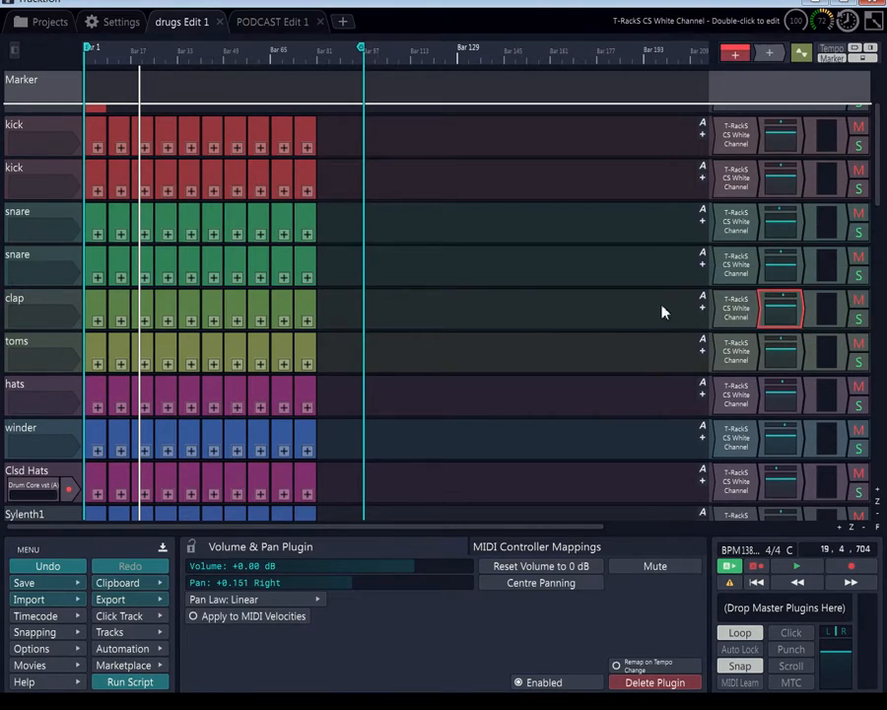
Check the toms track's volume and pan settings, and inspect the hats and Clsd Hats tracks
click(32, 349)
drag(791, 340, 791, 340)
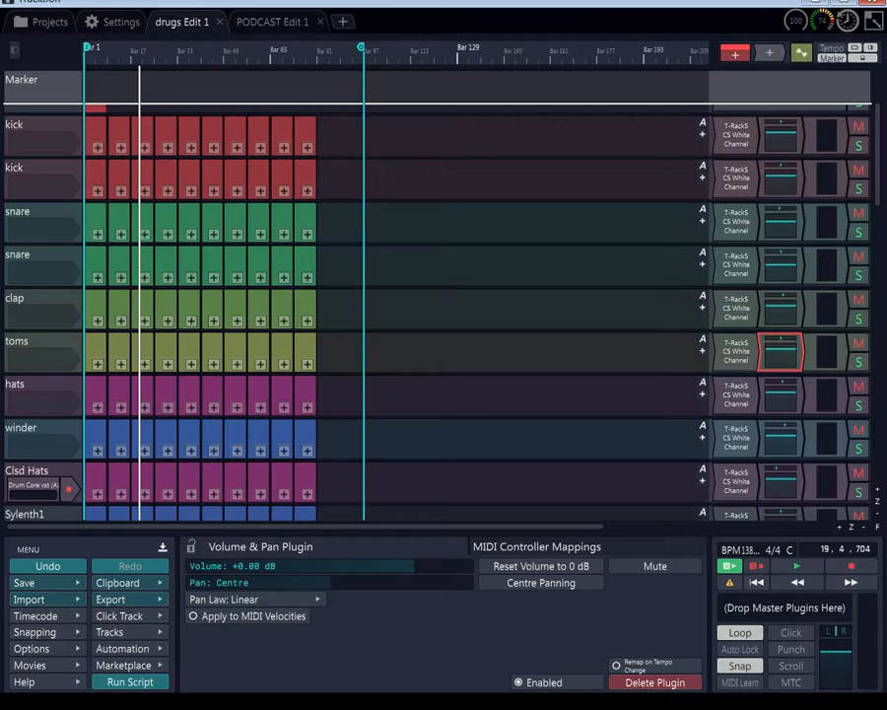
click(34, 350)
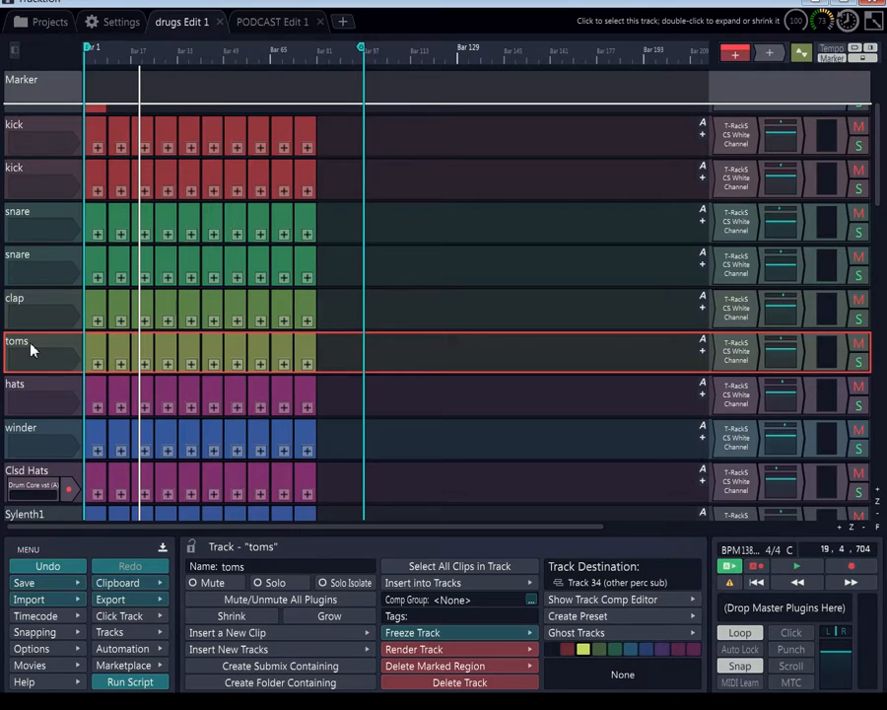
scroll(29, 345, down, 1)
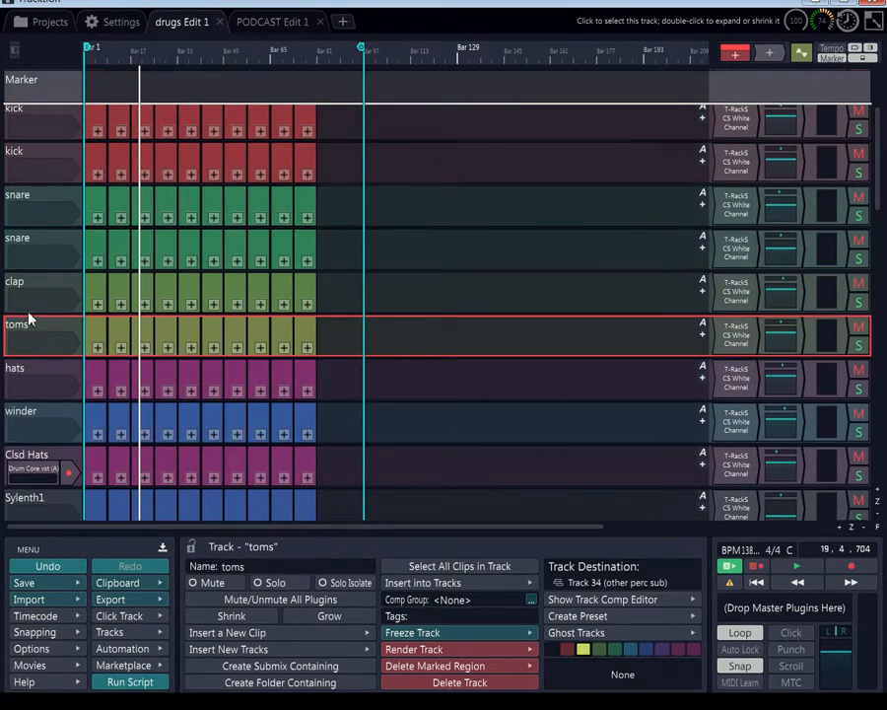
scroll(19, 363, down, 2)
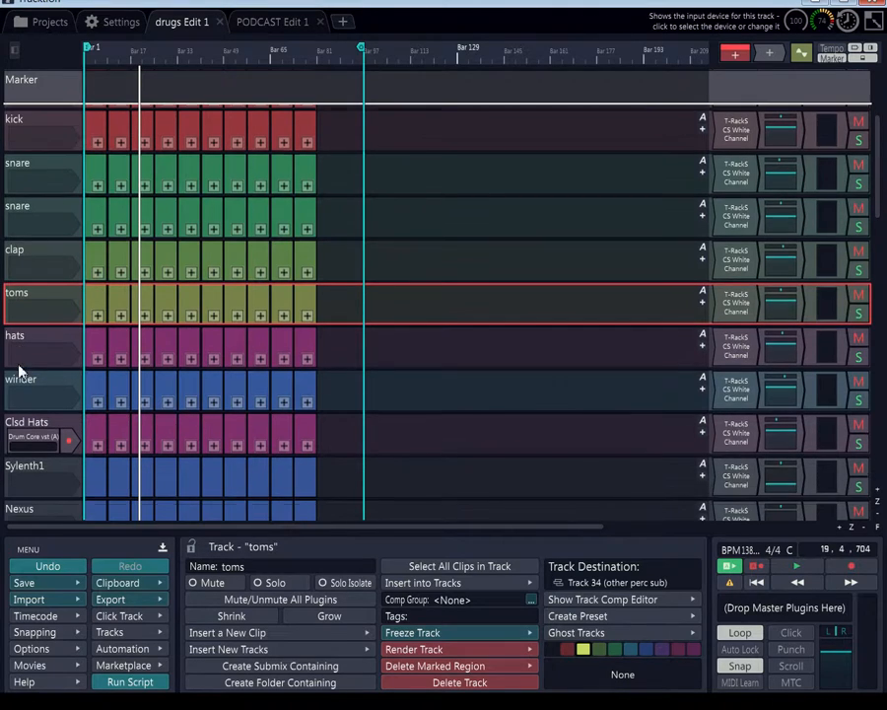
click(20, 345)
scroll(22, 347, down, 1)
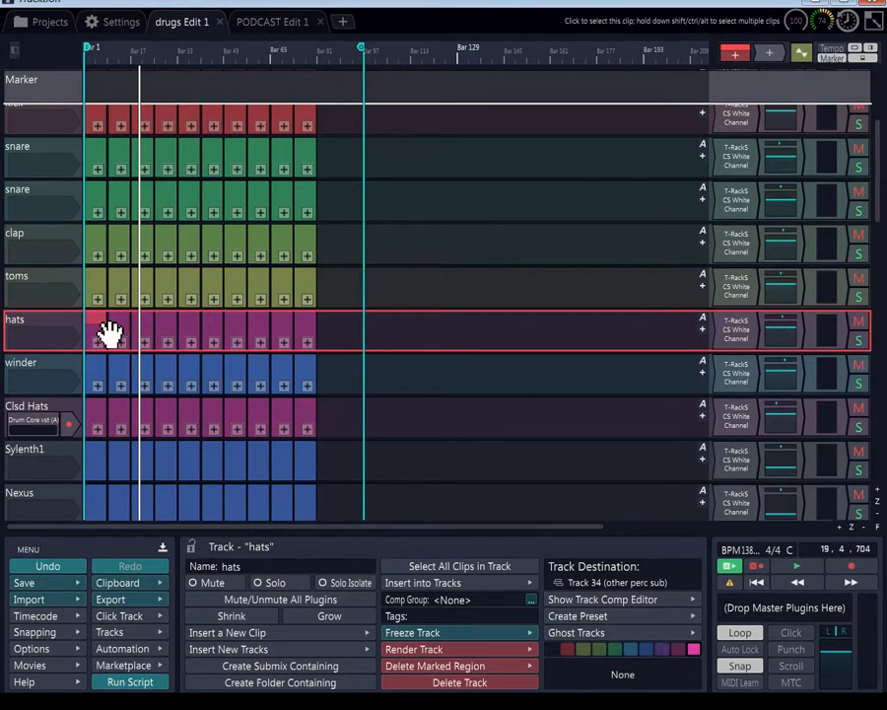
click(27, 408)
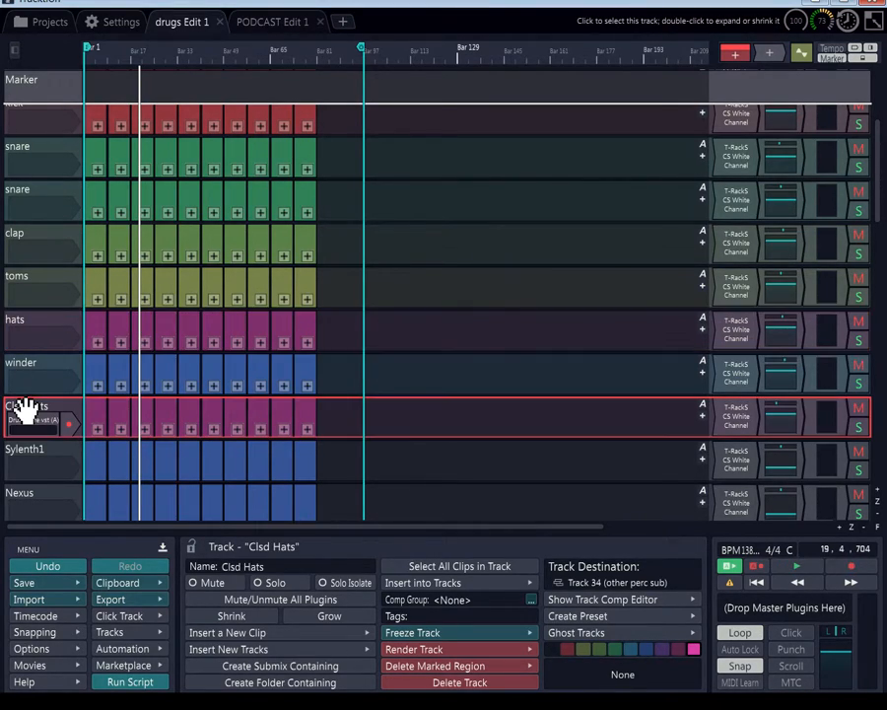
Look through the remaining tracks down to the effect returns, checking the destinations of Aux Fader, Delay L and the first Reverb track
scroll(129, 406, up, 3)
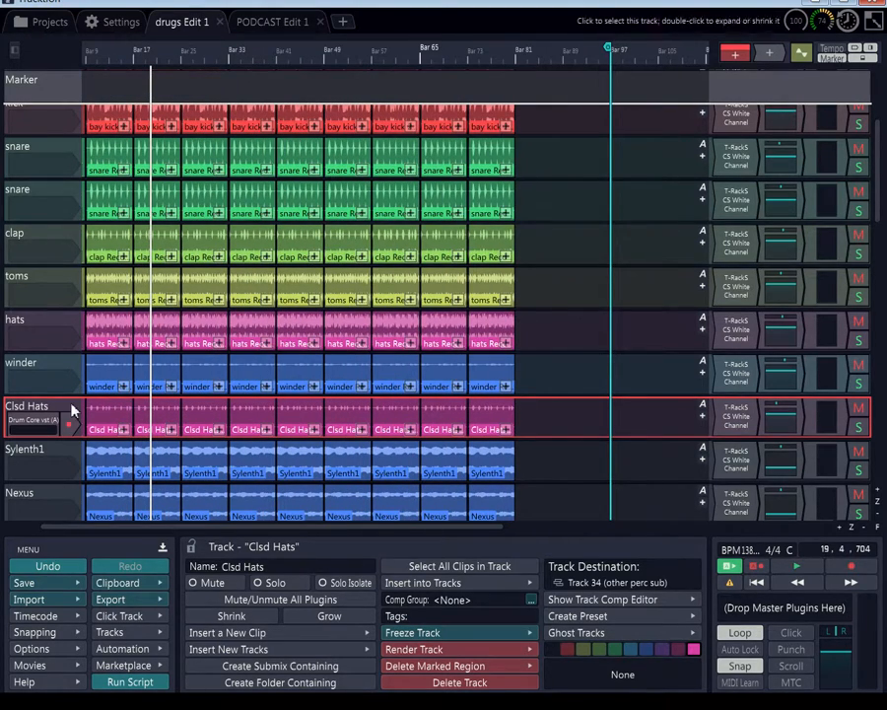
scroll(37, 419, down, 5)
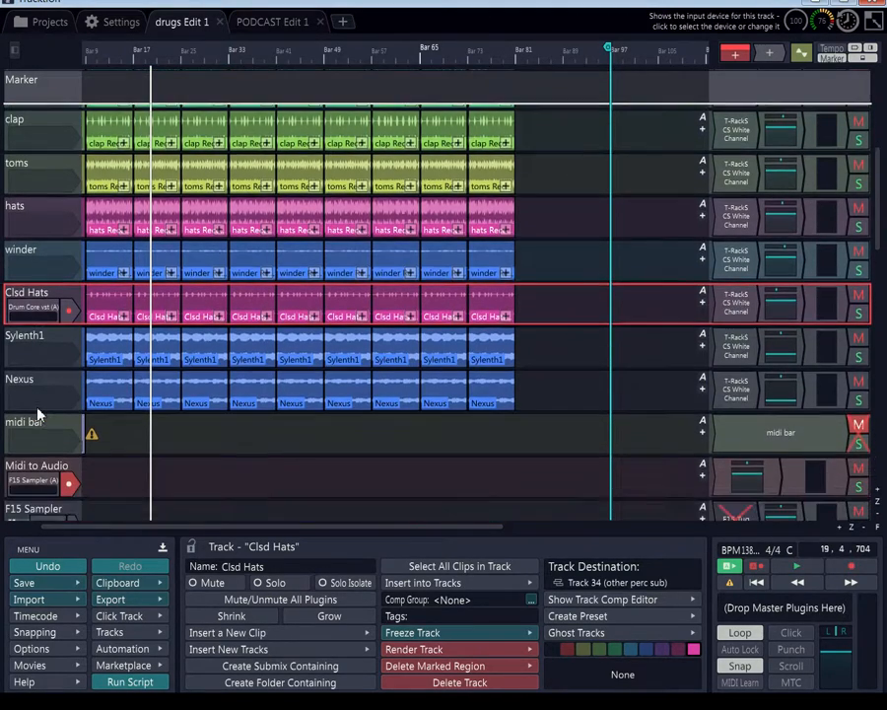
scroll(37, 418, down, 6)
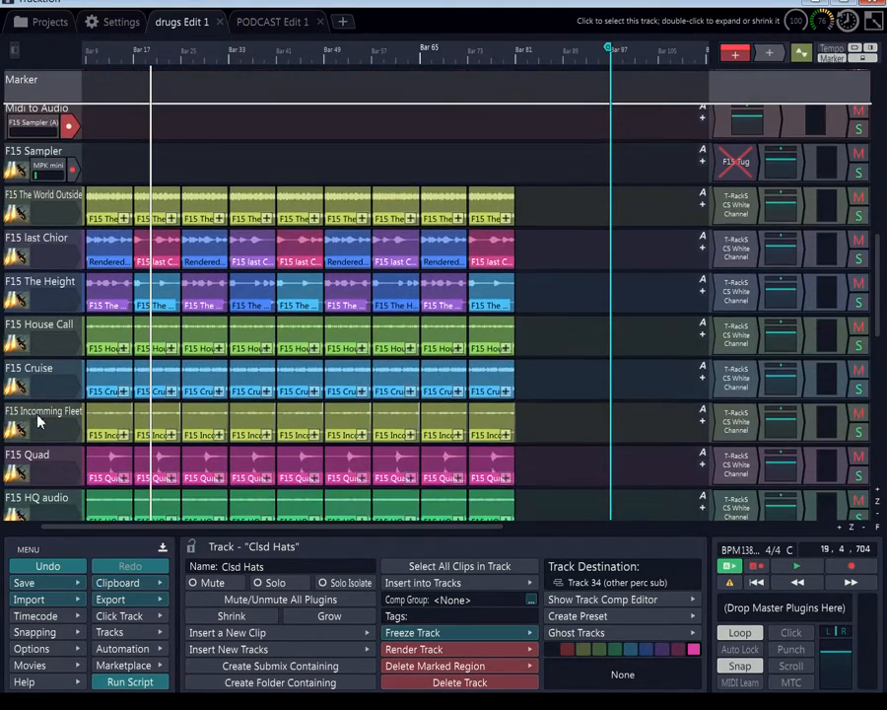
scroll(37, 418, down, 5)
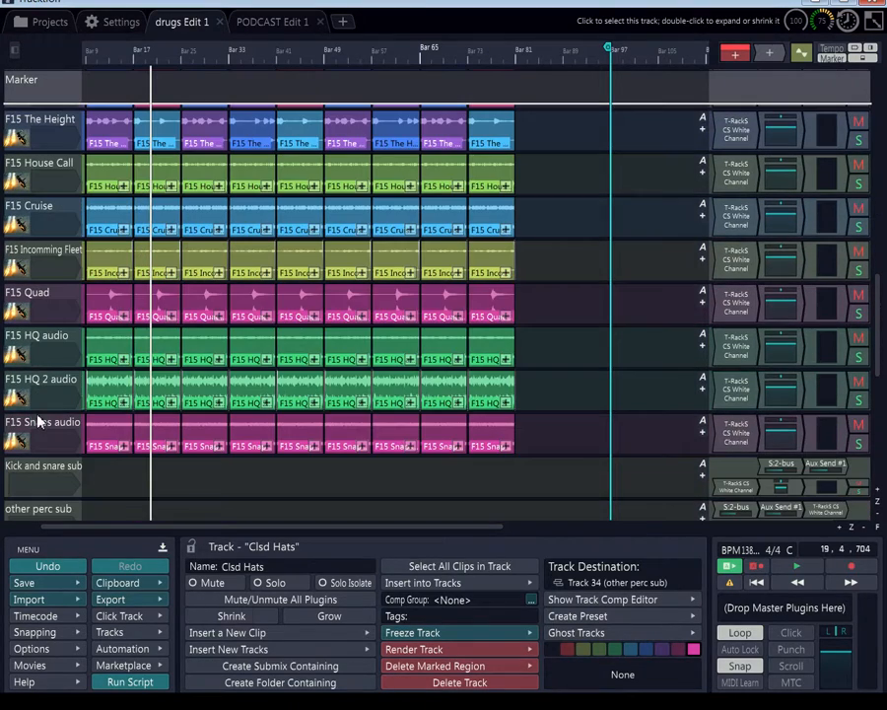
scroll(38, 422, down, 3)
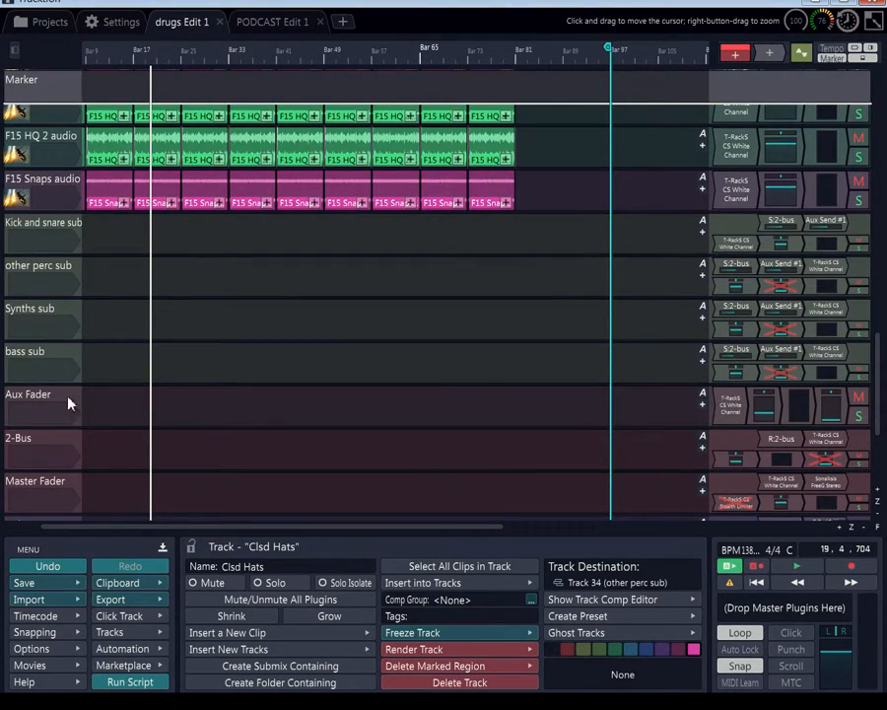
click(44, 397)
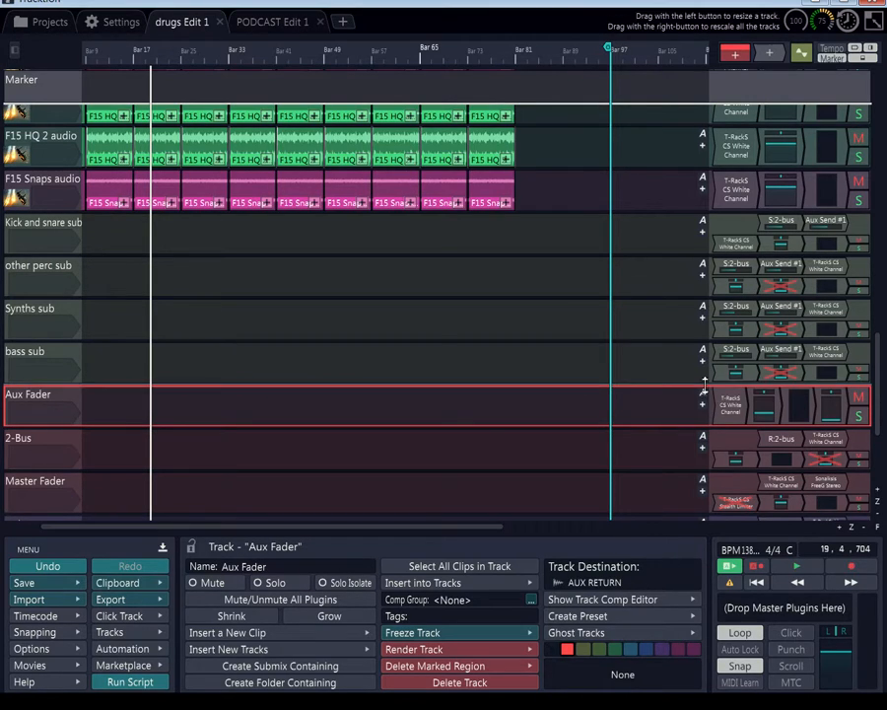
scroll(90, 378, down, 3)
scroll(47, 421, down, 1)
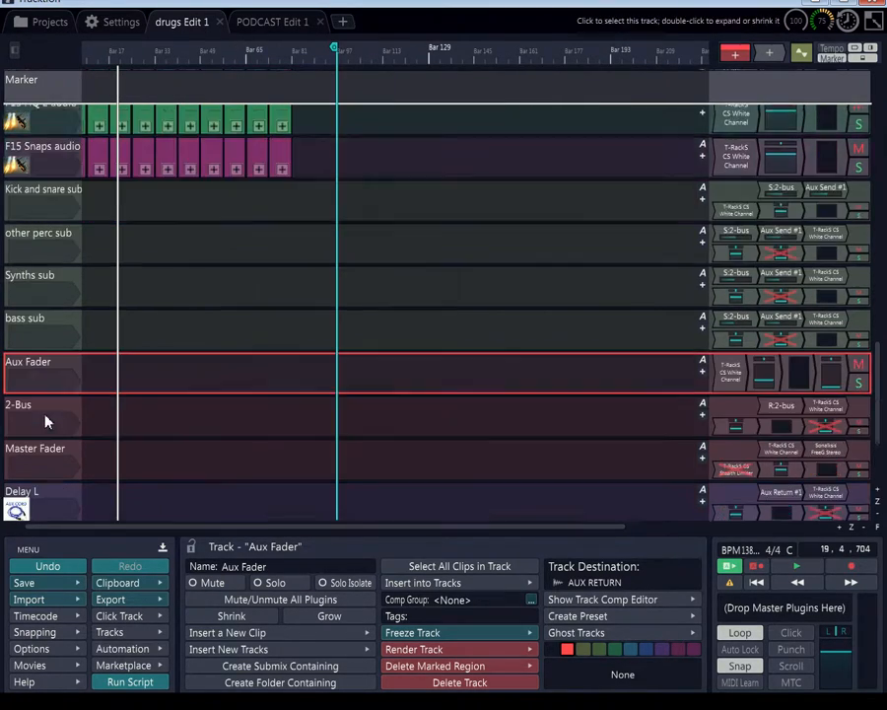
scroll(44, 418, down, 5)
click(48, 321)
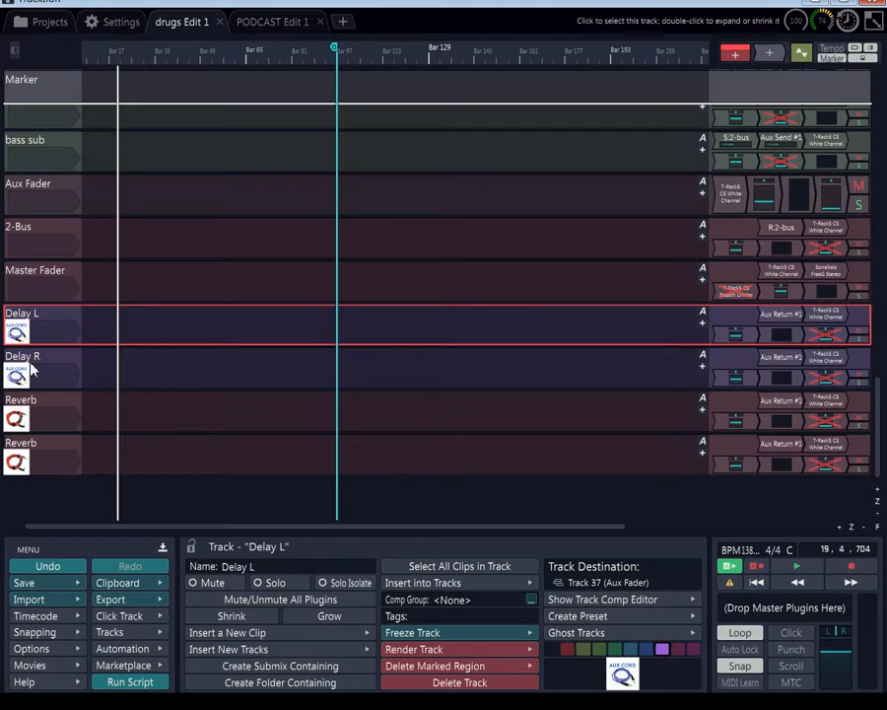
click(22, 412)
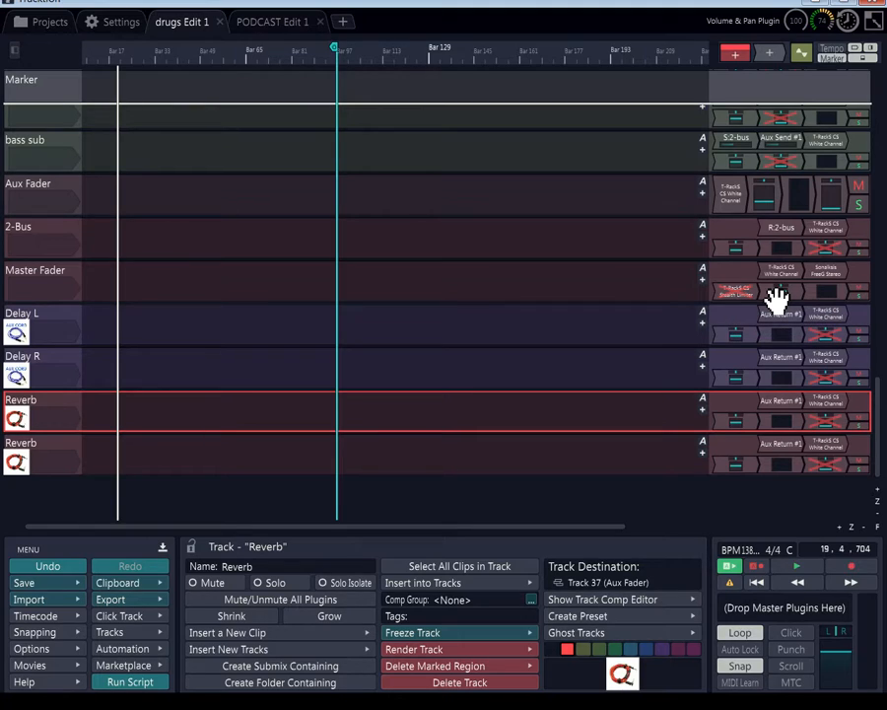
Compare the track destinations of Aux Fader, 2-Bus and Master Fader
drag(873, 408, 880, 368)
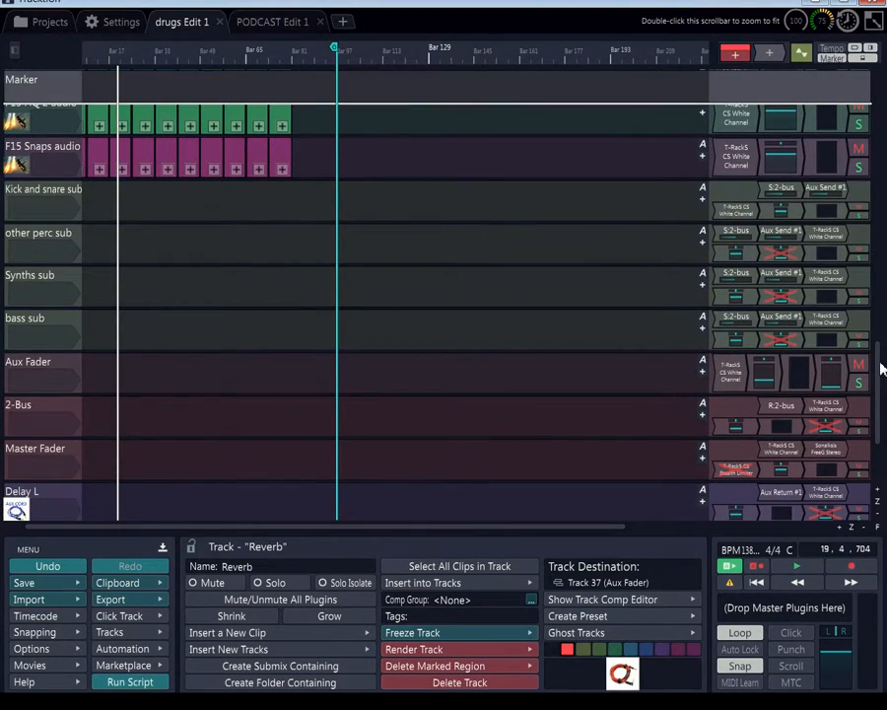
click(44, 366)
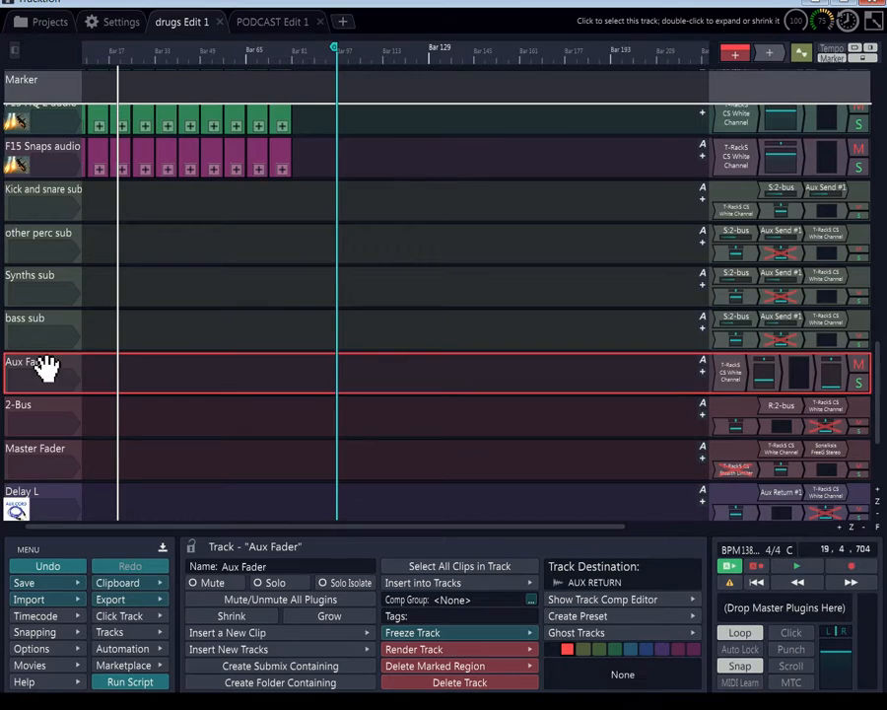
click(36, 409)
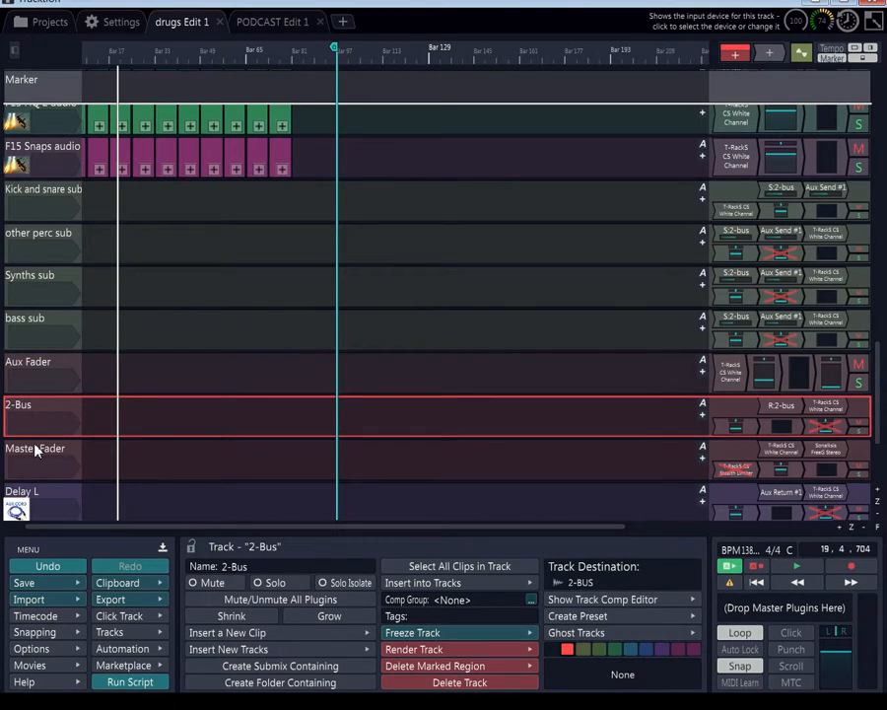
click(35, 450)
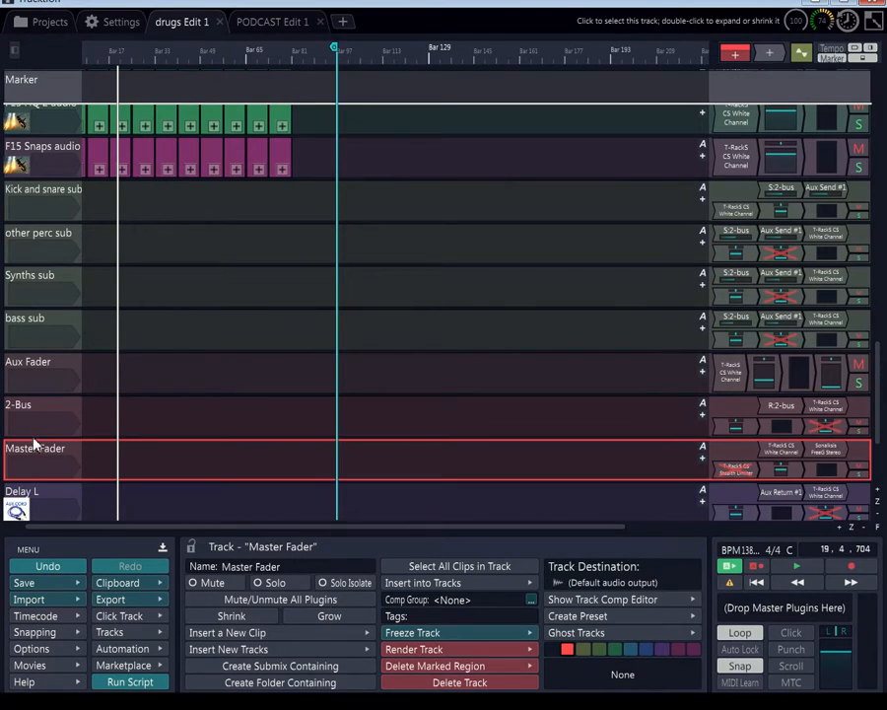
click(32, 370)
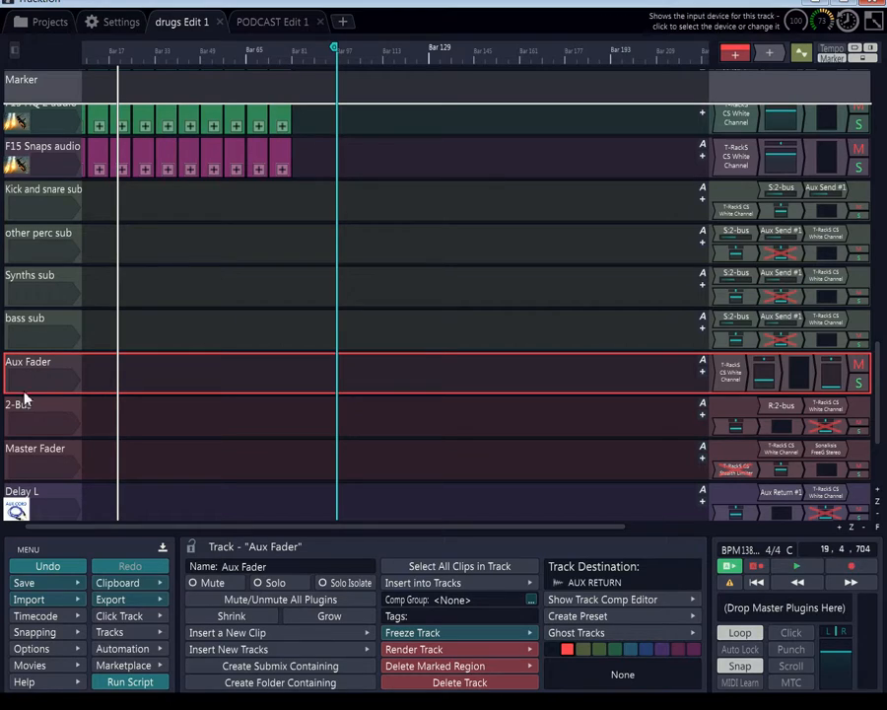
click(19, 406)
click(30, 366)
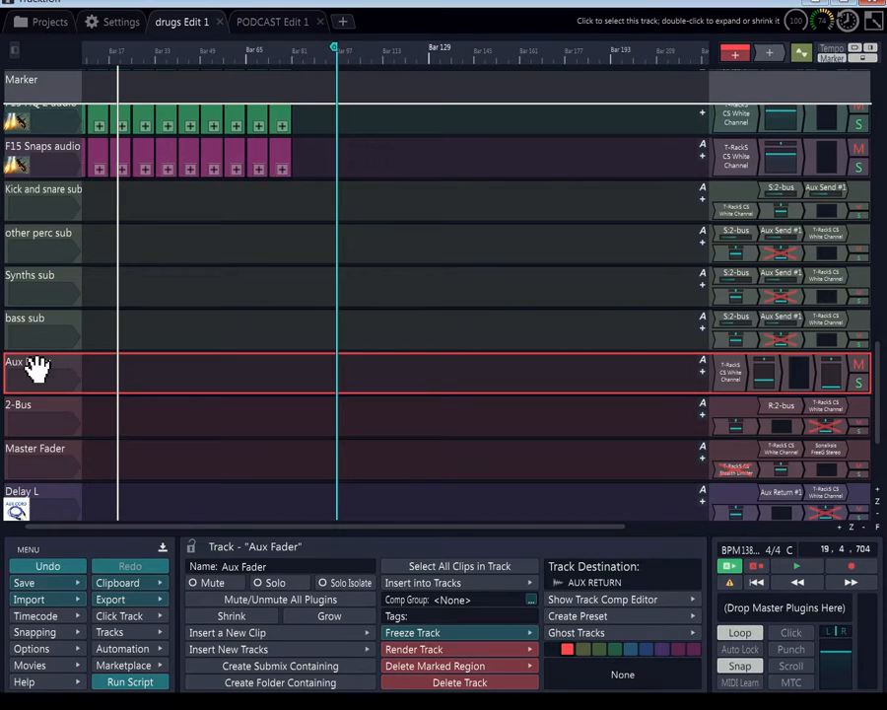
Inspect the track destinations of the F15 HQ 2 audio and F15 Snaps audio tracks
scroll(31, 256, up, 1)
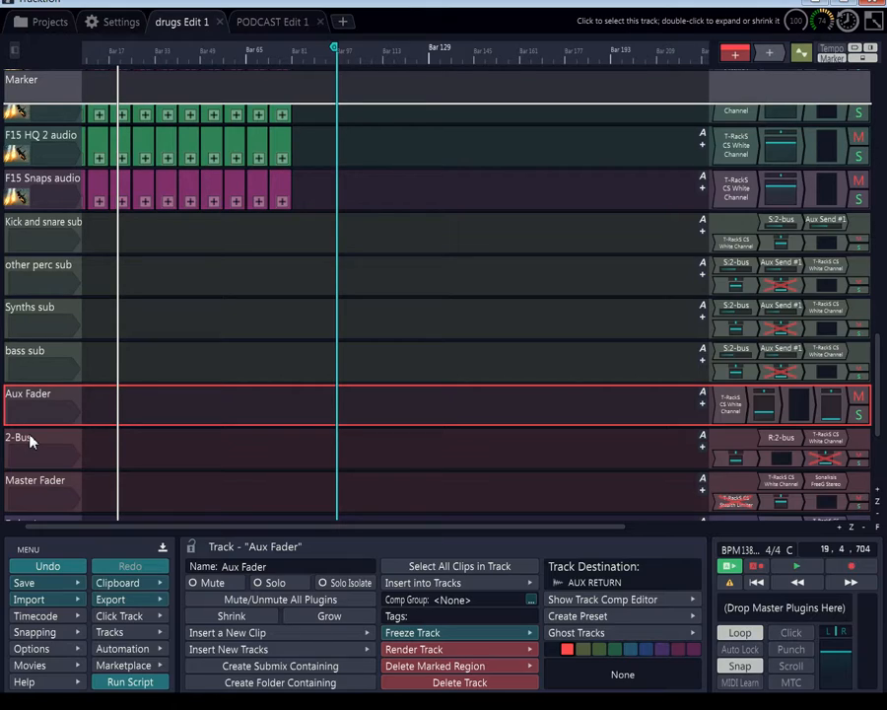
click(46, 179)
click(41, 138)
click(30, 182)
scroll(30, 197, down, 1)
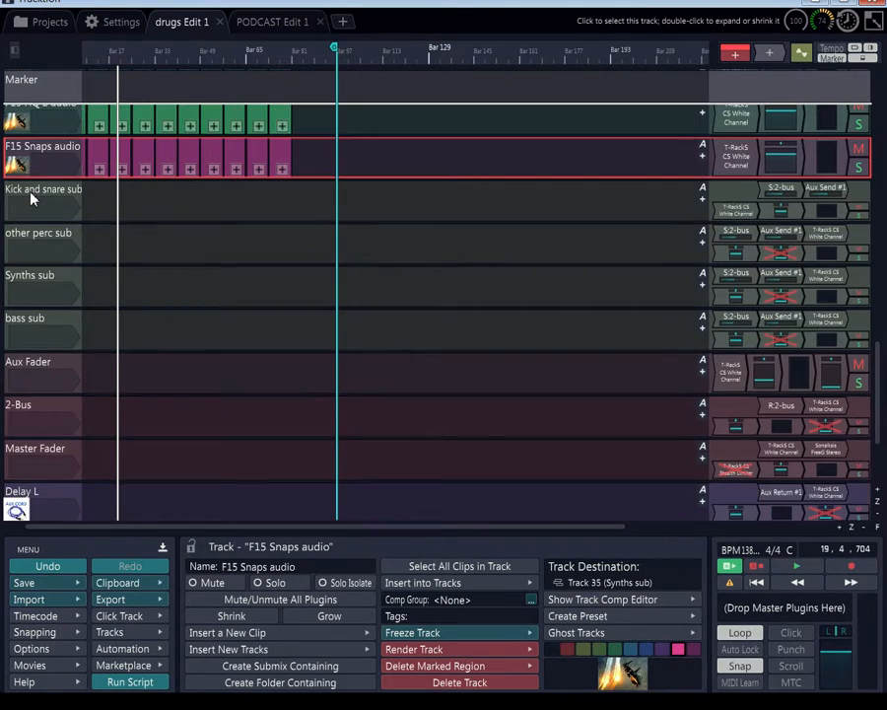
Trace the routing of the kick and snare, other perc, synths and bass subs, plus the Aux Fader and 2-Bus
click(34, 197)
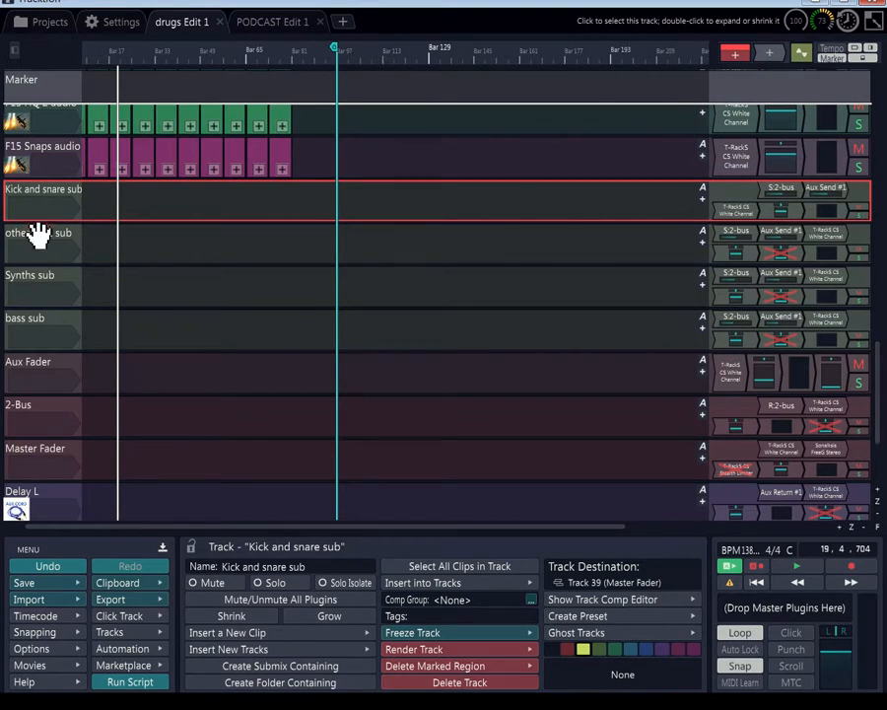
click(27, 235)
click(32, 281)
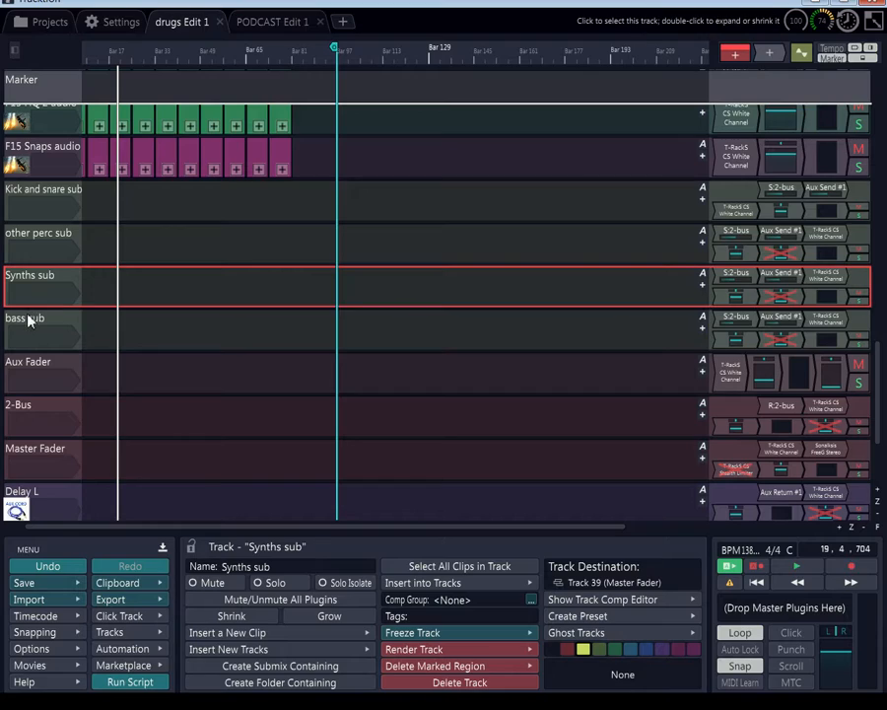
click(29, 320)
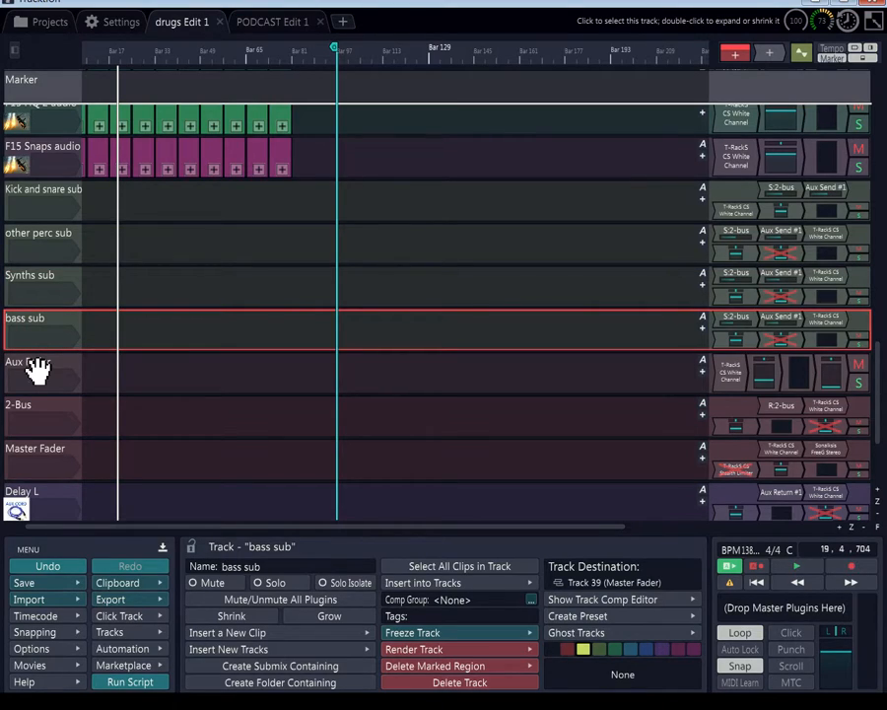
click(31, 367)
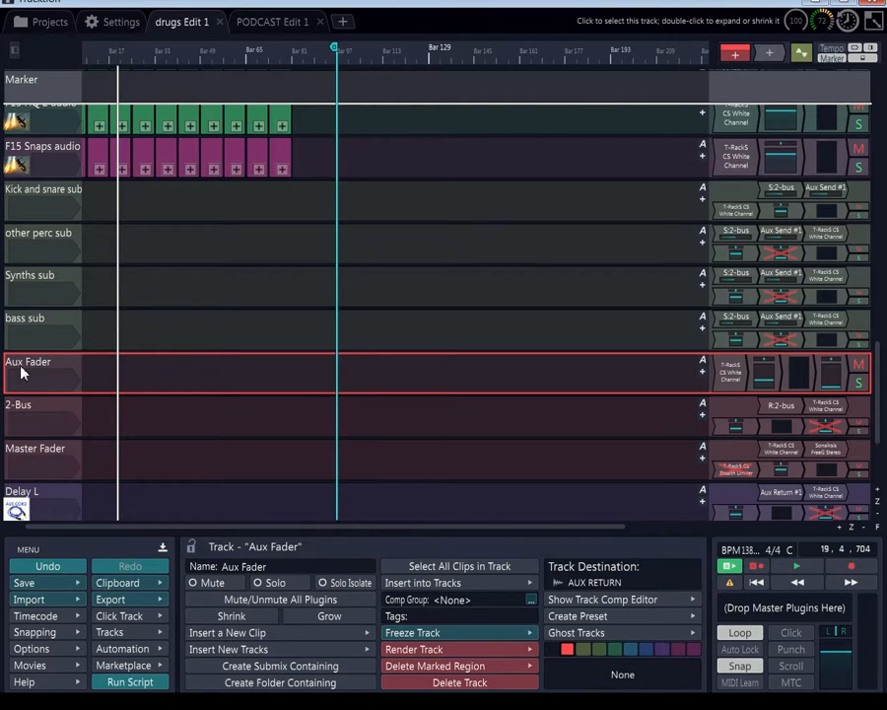
click(24, 405)
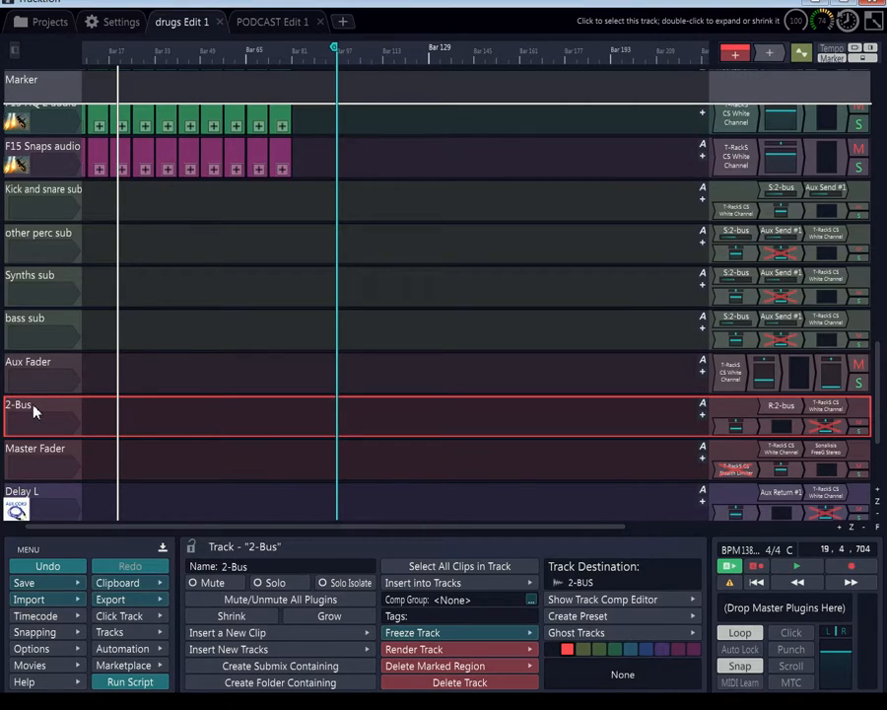
Compare the track destinations of the Master Fader, 2-Bus and Aux Fader tracks
click(39, 456)
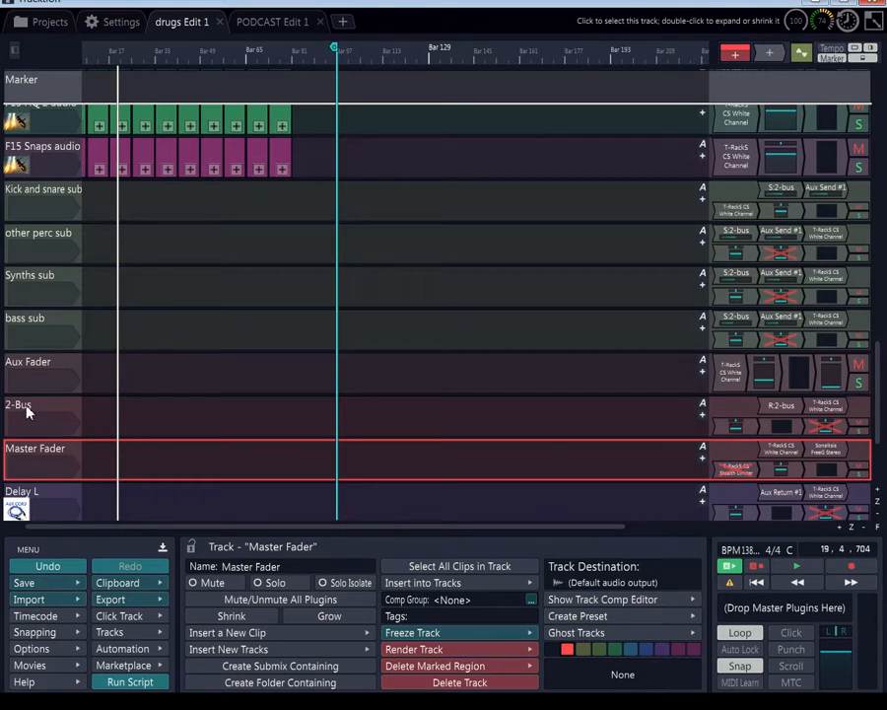
click(21, 404)
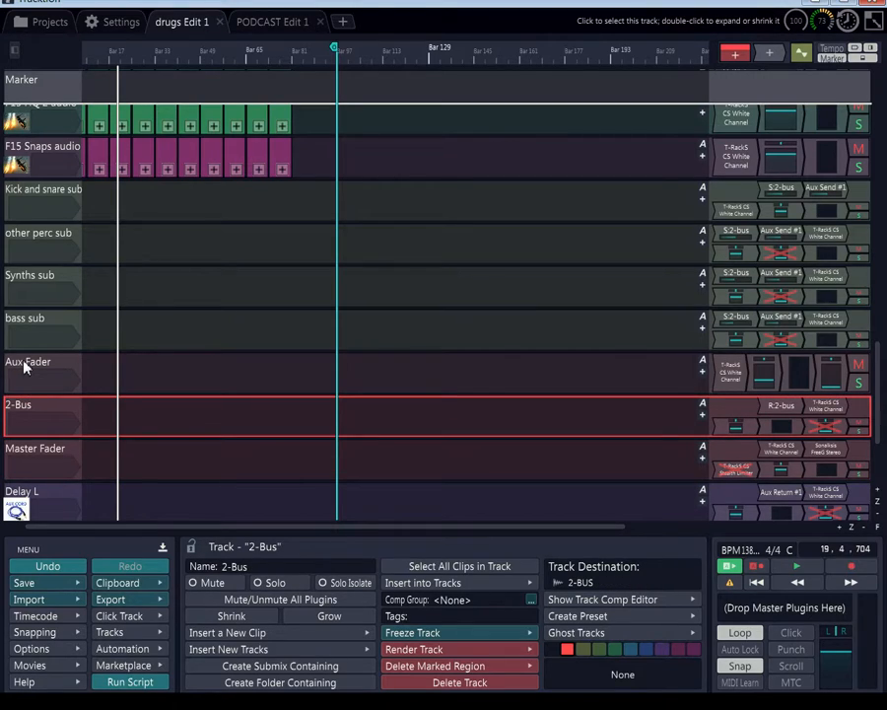
click(23, 373)
click(26, 409)
click(25, 365)
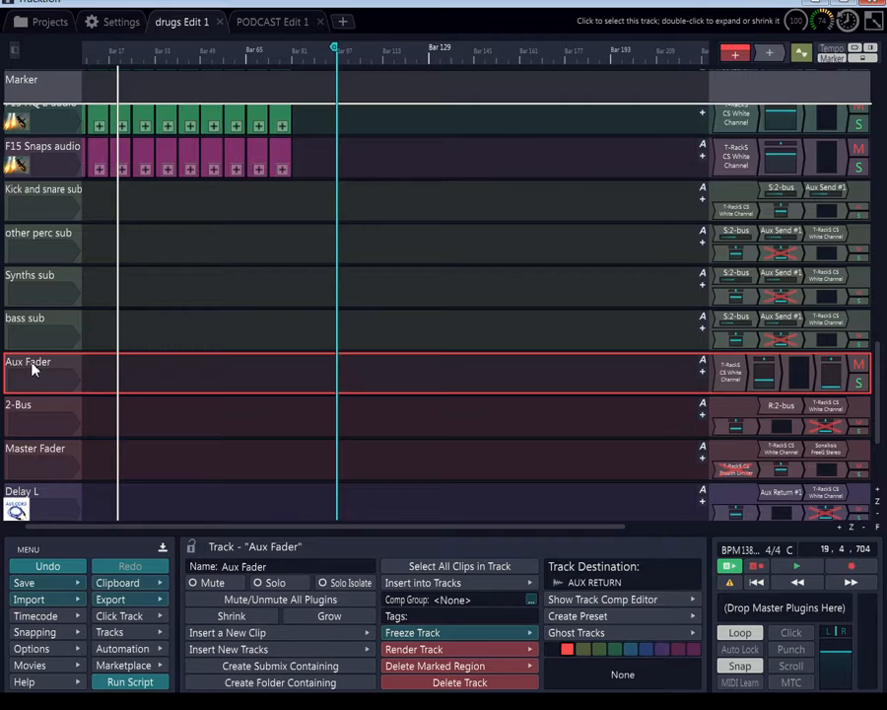
click(29, 405)
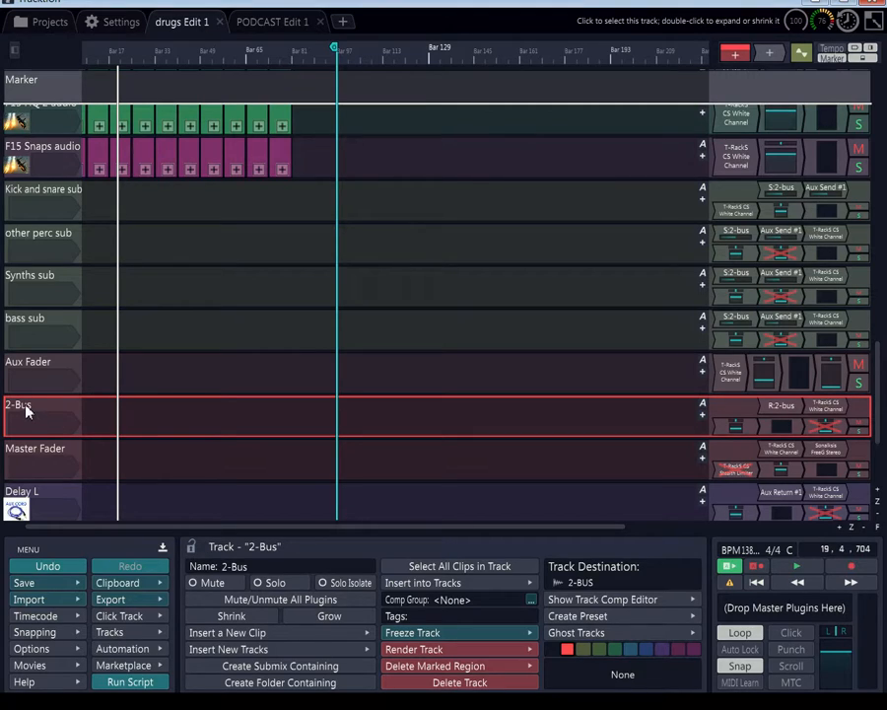
click(42, 453)
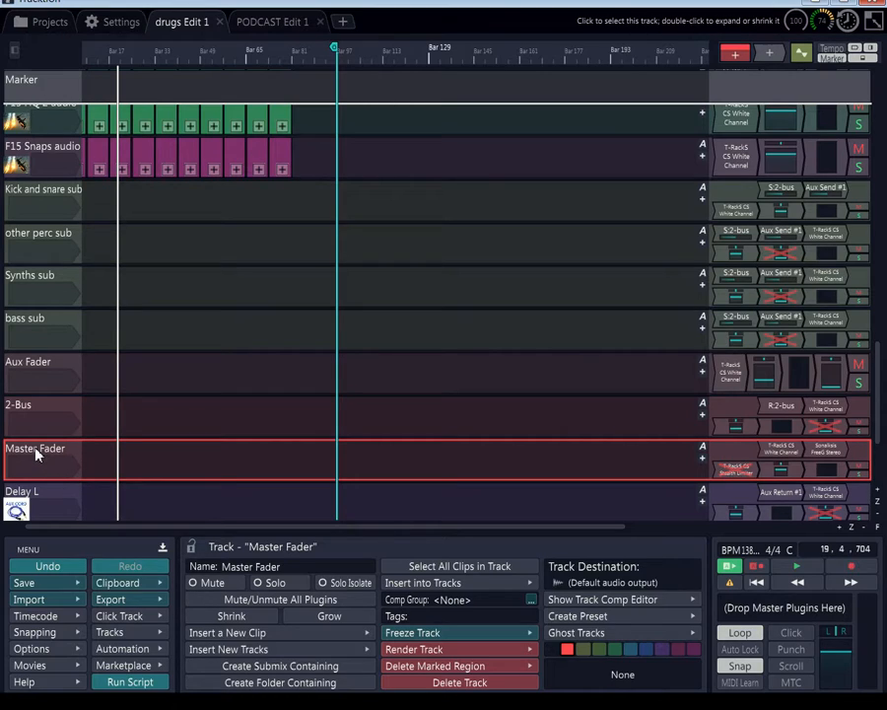
click(30, 411)
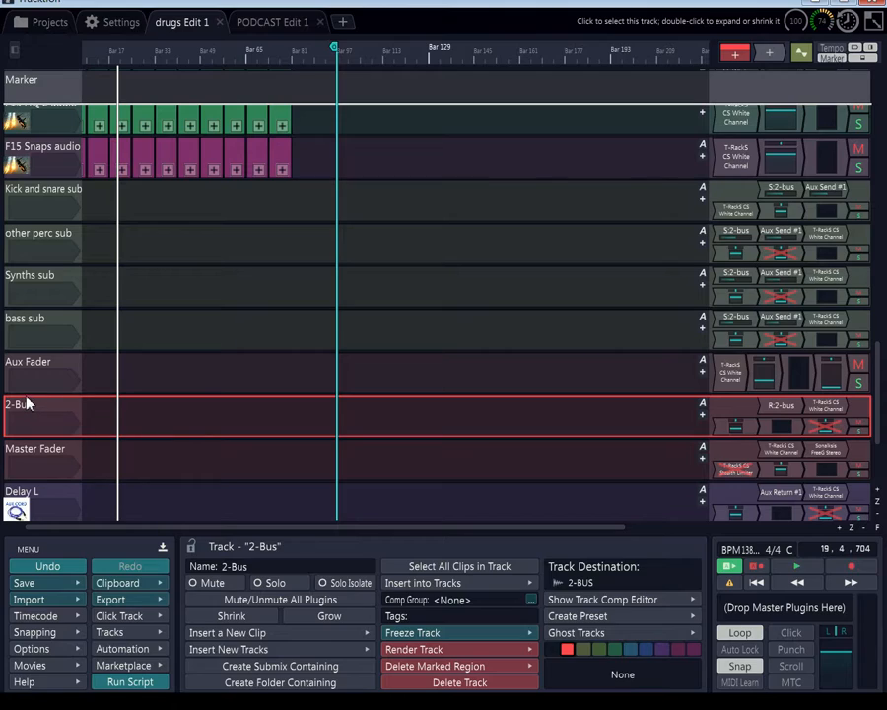
click(37, 369)
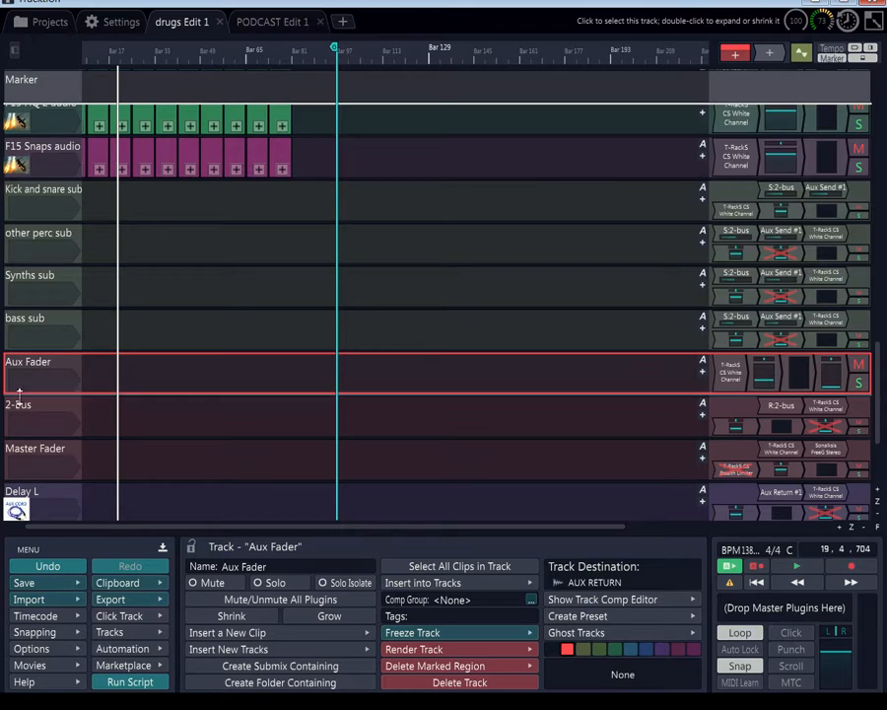
click(24, 408)
click(28, 364)
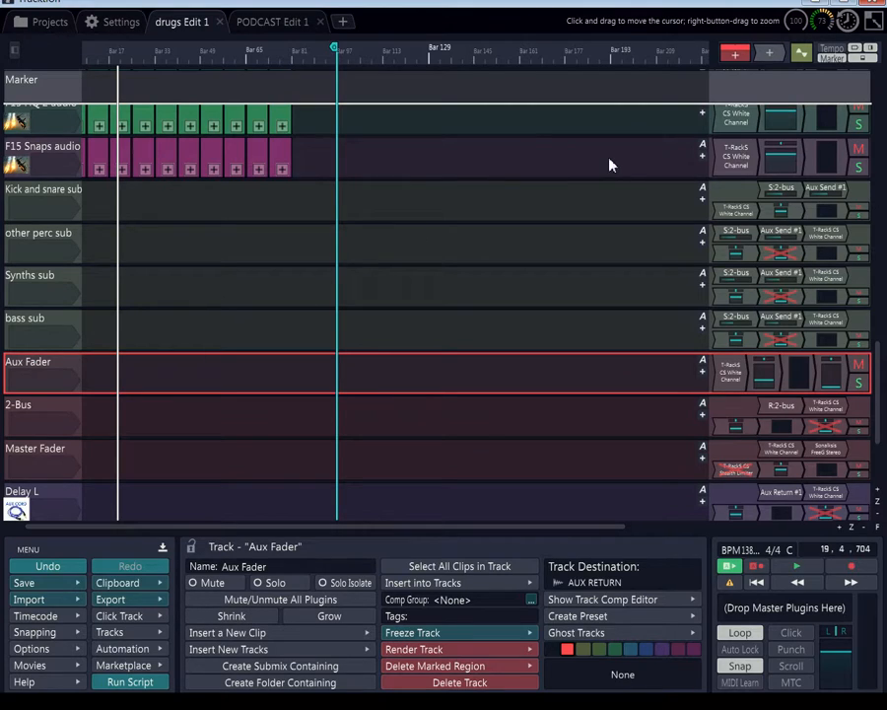
Inspect the Volume & Pan plugins beneath Aux Send #1 on other perc sub and Synths sub, plus the Aux Fader and 2-Bus destinations
click(774, 258)
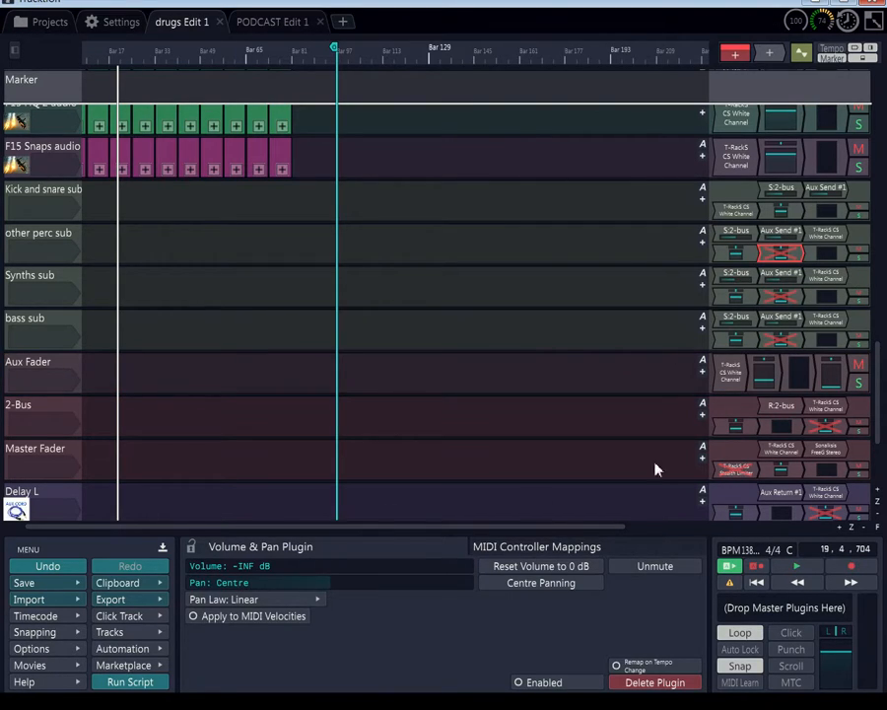
click(777, 299)
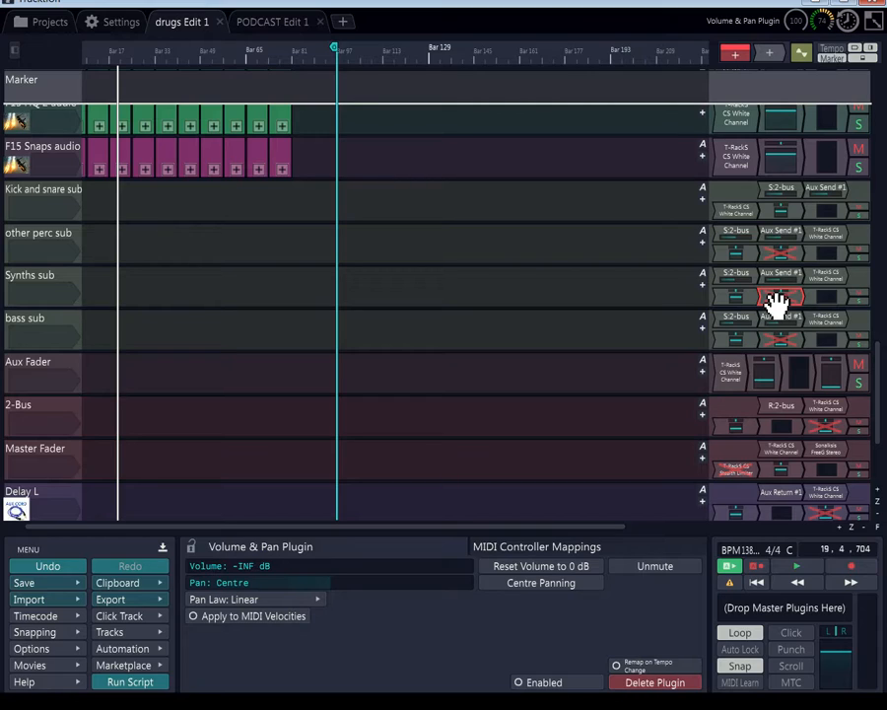
click(22, 367)
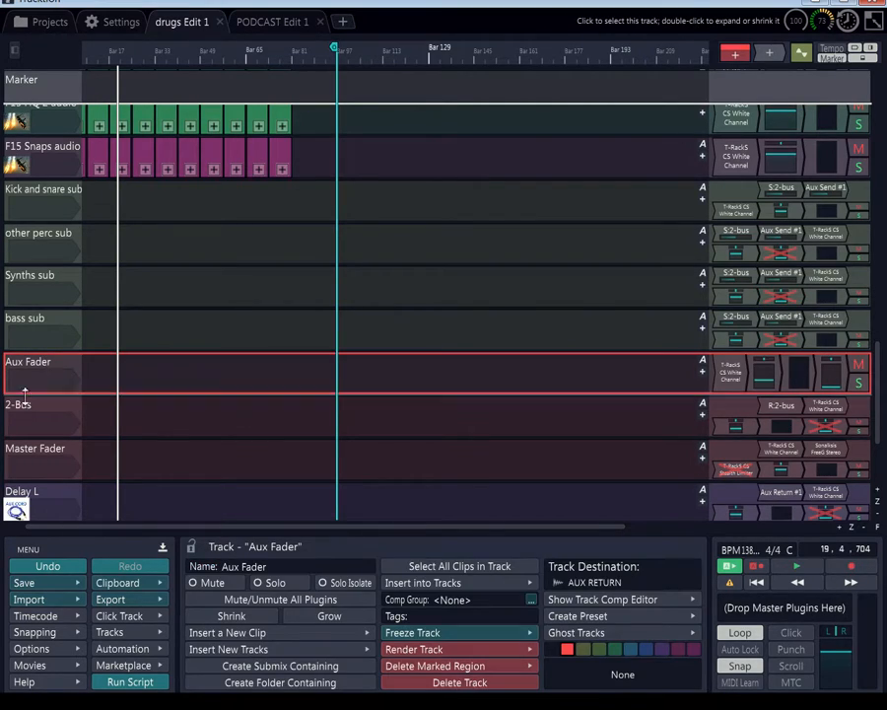
click(29, 412)
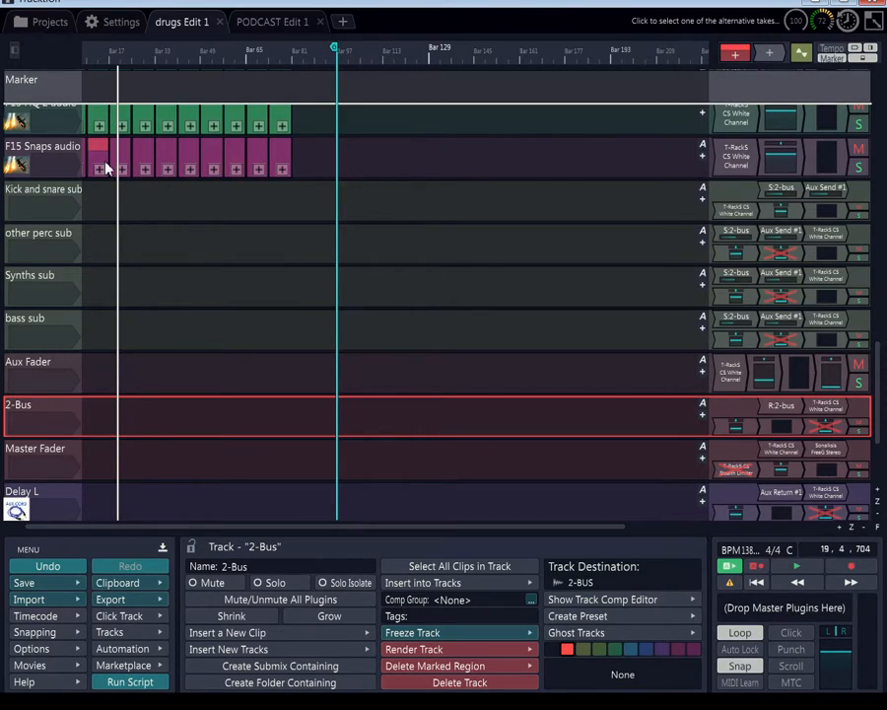
Recheck where the Master Fader, 2-Bus and Aux Fader tracks are routed
scroll(107, 168, up, 2)
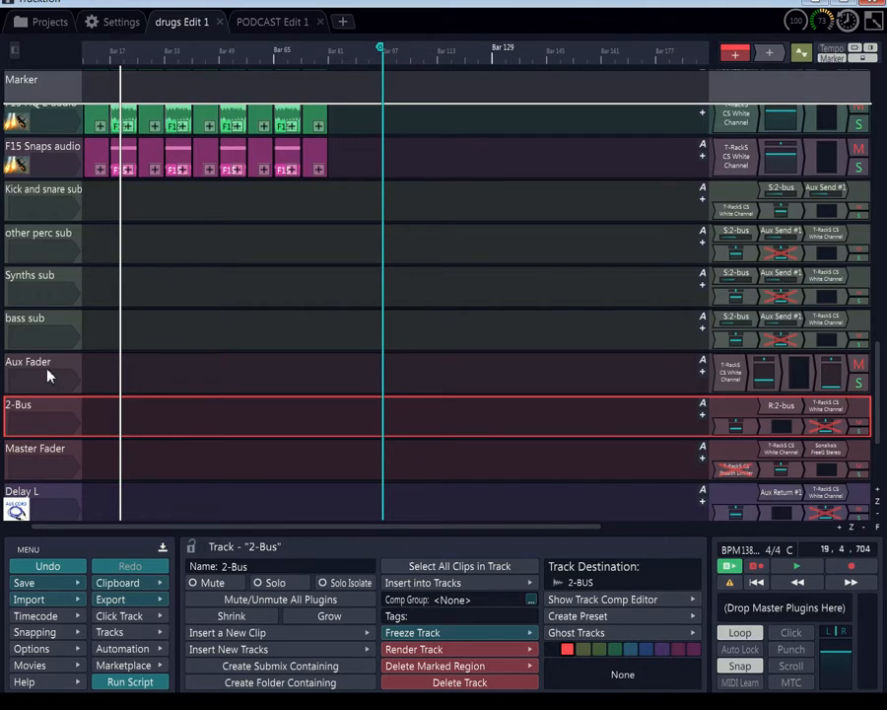
click(23, 458)
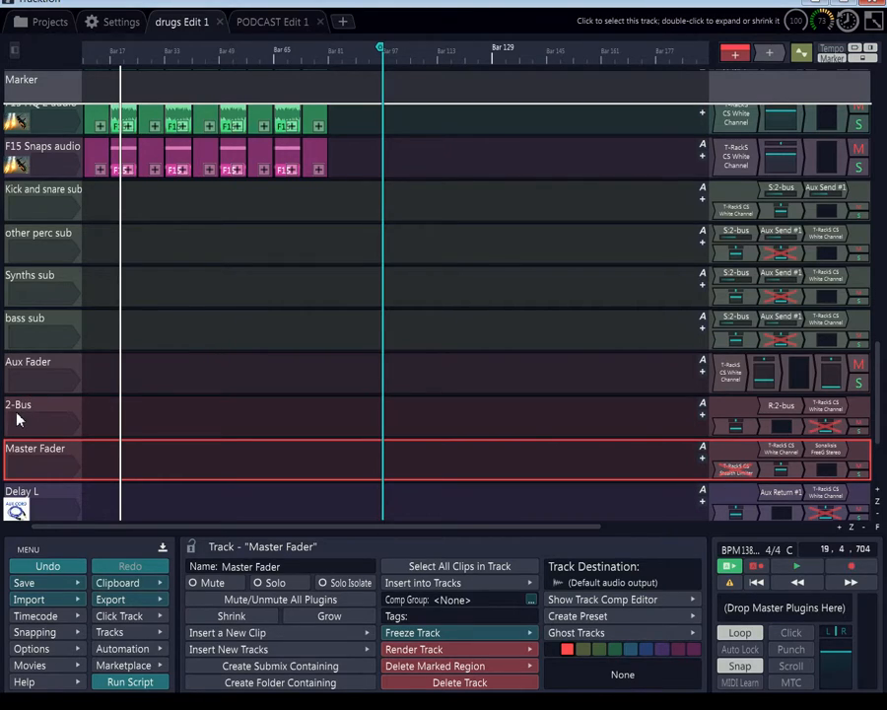
click(20, 411)
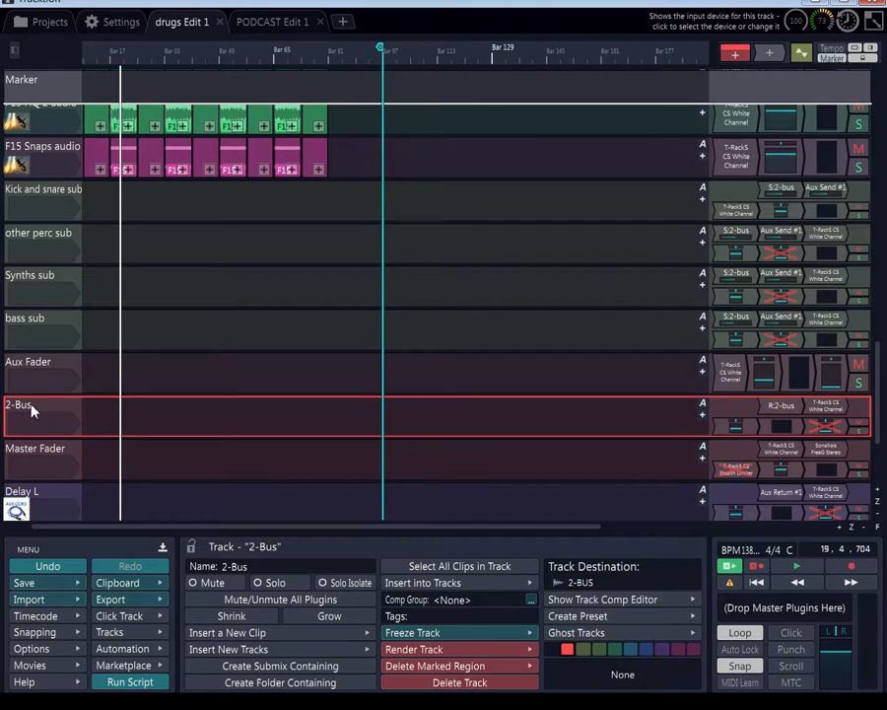
click(35, 367)
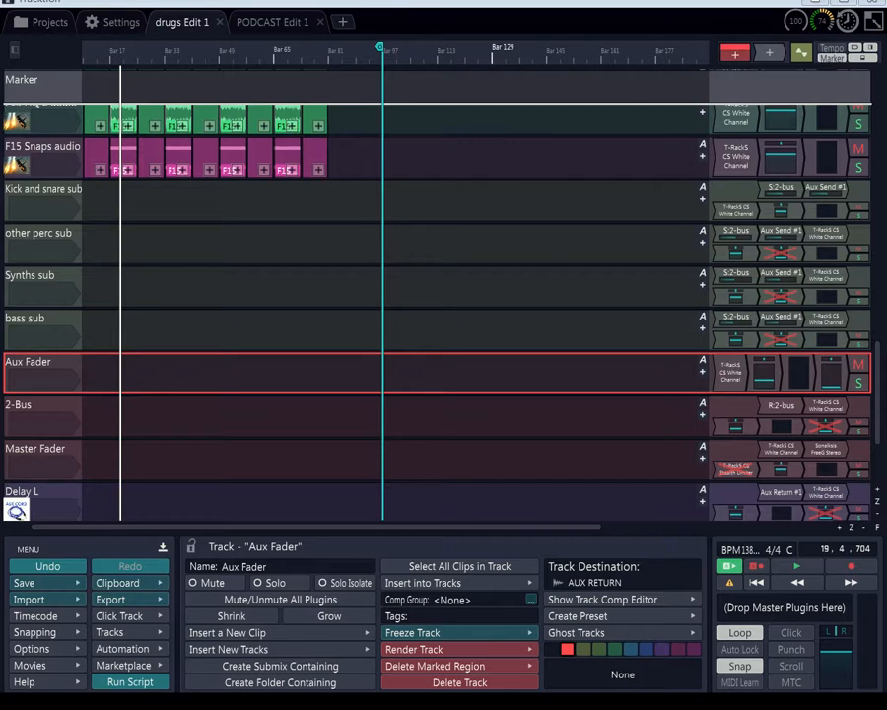
Switch to Scarlett MixControl to examine the AUX RETURN and 2-BUS hardware channels, and return to Tracktion
key(alt+Tab)
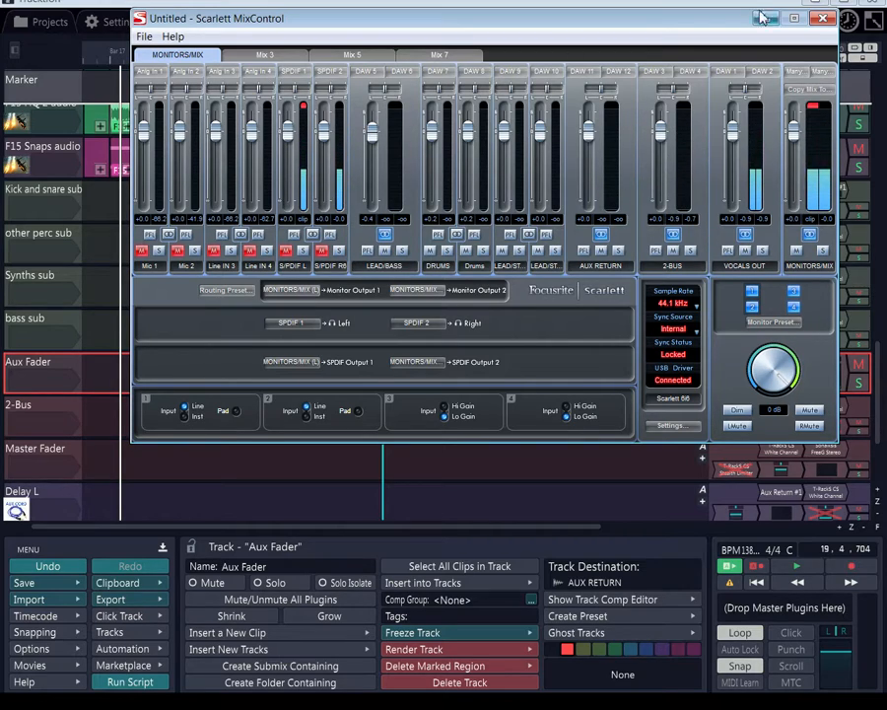
drag(664, 28, 653, 45)
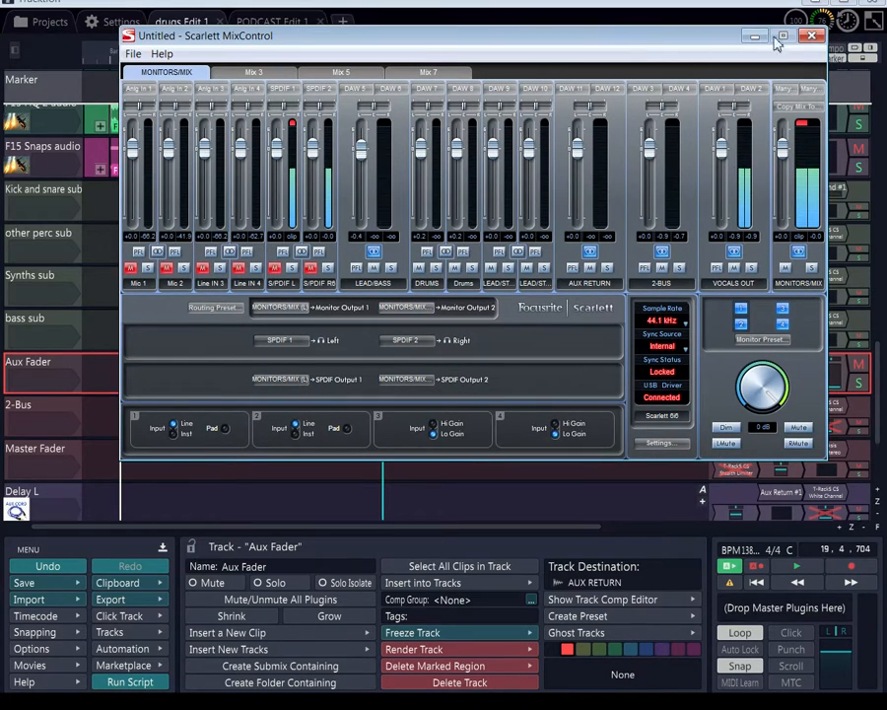
click(749, 40)
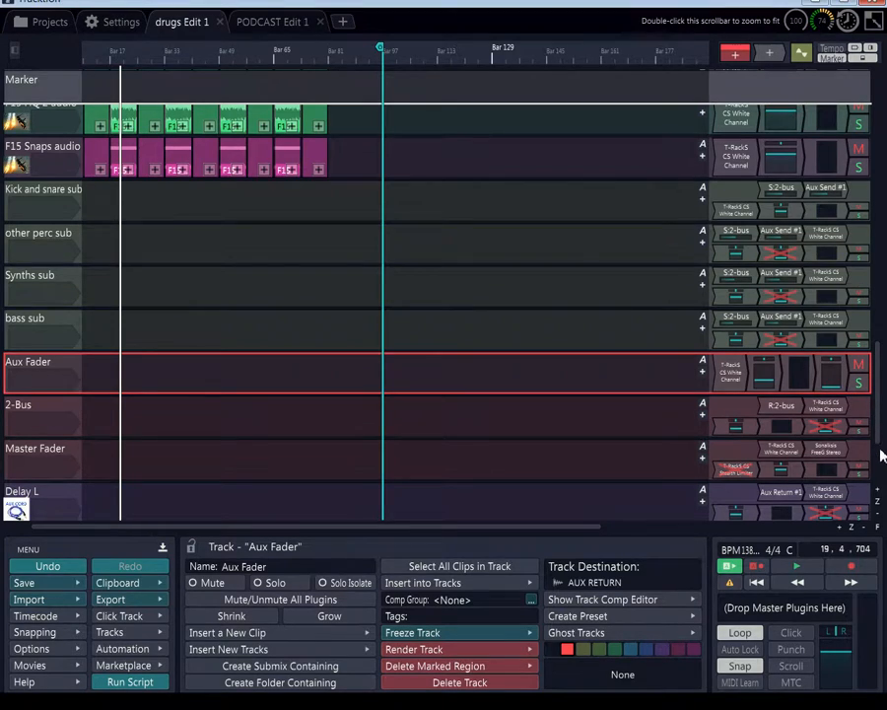
Look over the delay and reverb return tracks, and go back up to the kick and snare tracks
scroll(852, 453, down, 3)
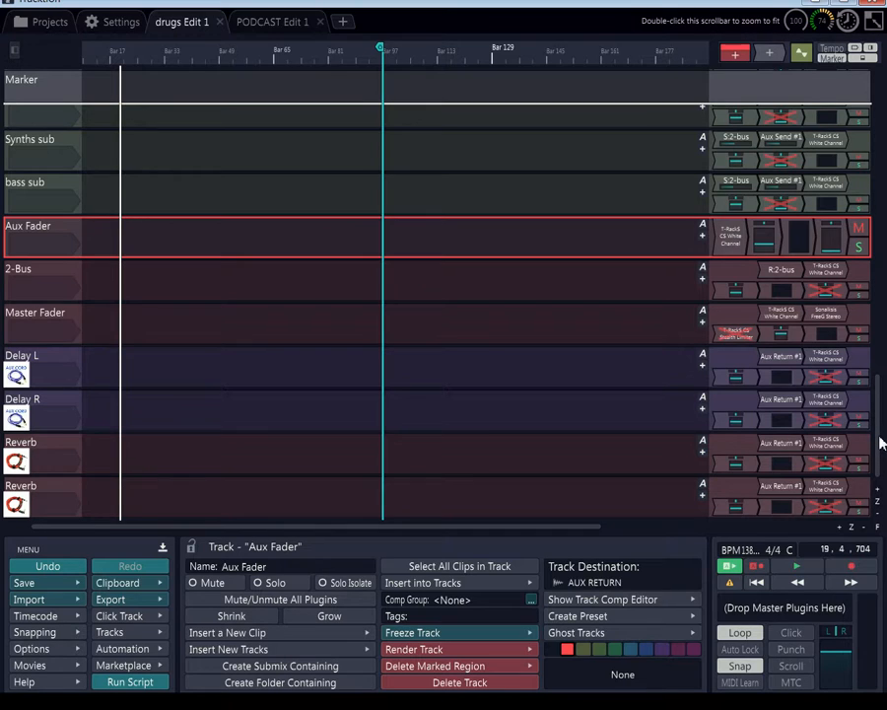
scroll(880, 434, up, 2)
drag(877, 349, 885, 141)
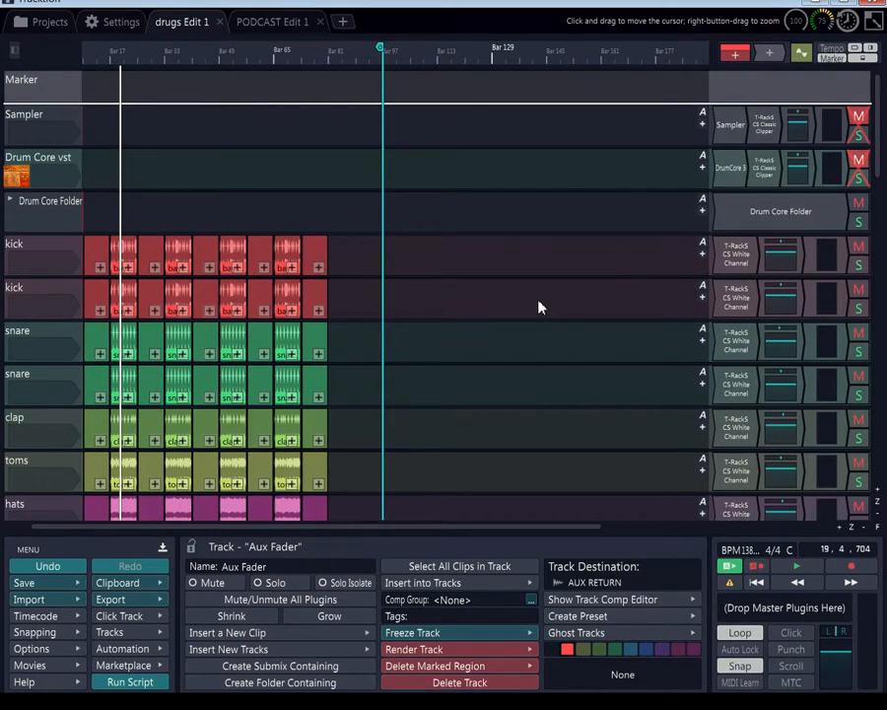